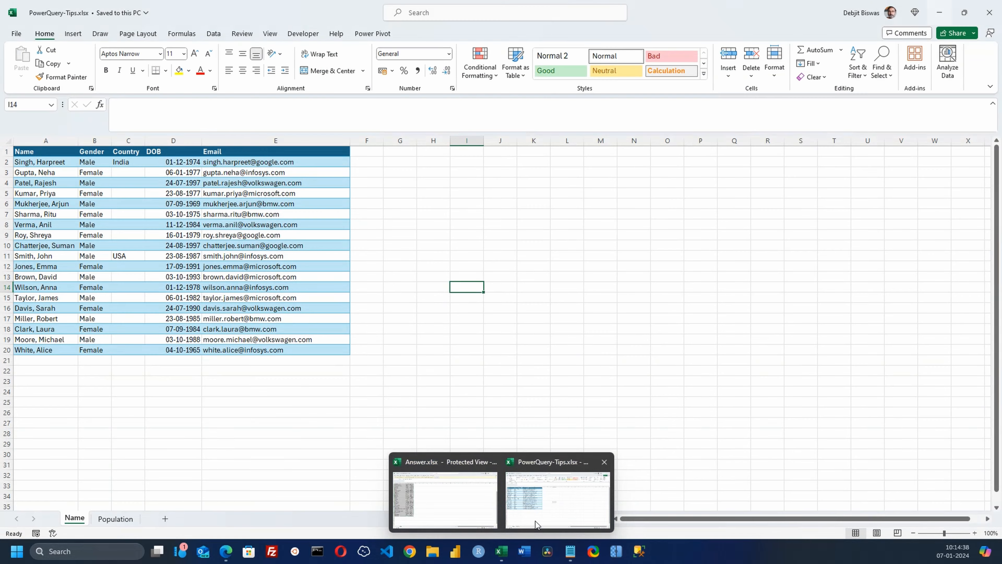
Bring up the PowerQuery-Tips.xlsx workbook and review the Name, Gender, Country, DOB and Email columns on the Name sheet.
left_click(535, 521)
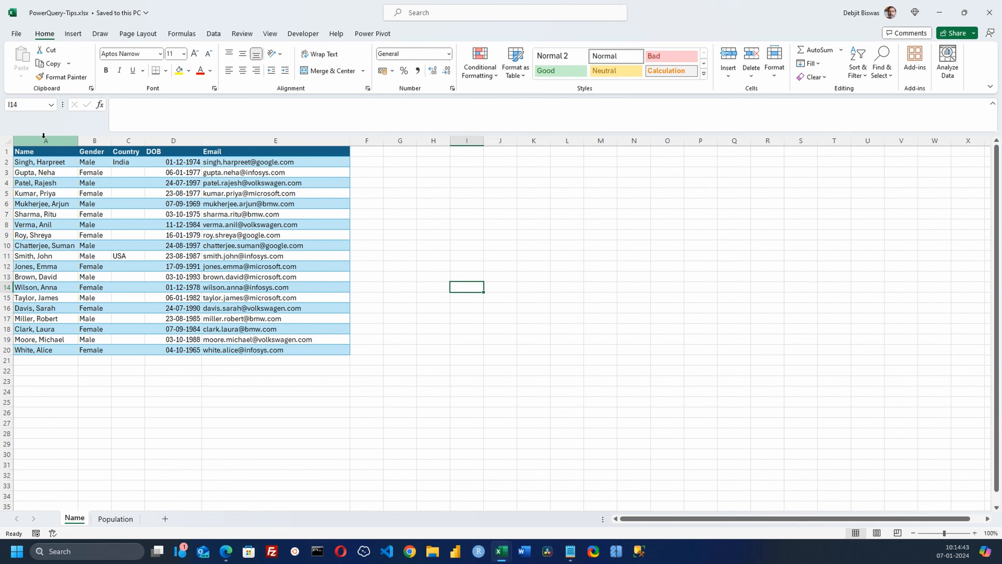
left_click(44, 140)
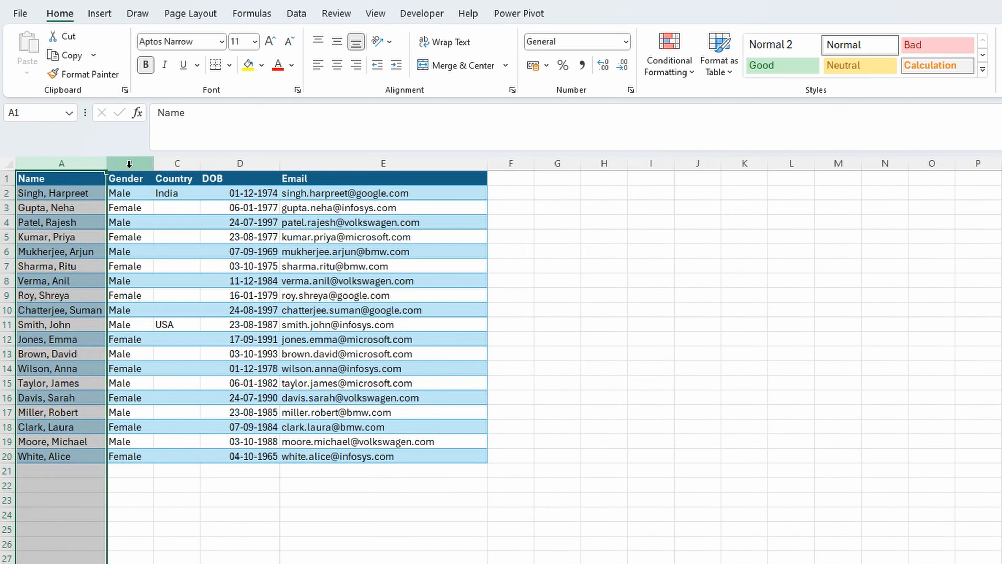
left_click(129, 164)
left_click(178, 163)
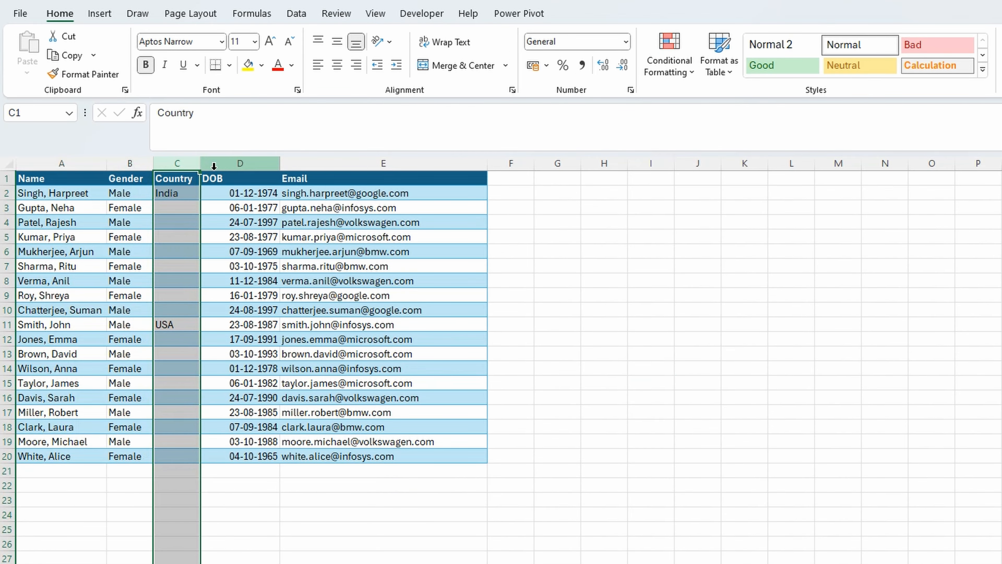
left_click(237, 163)
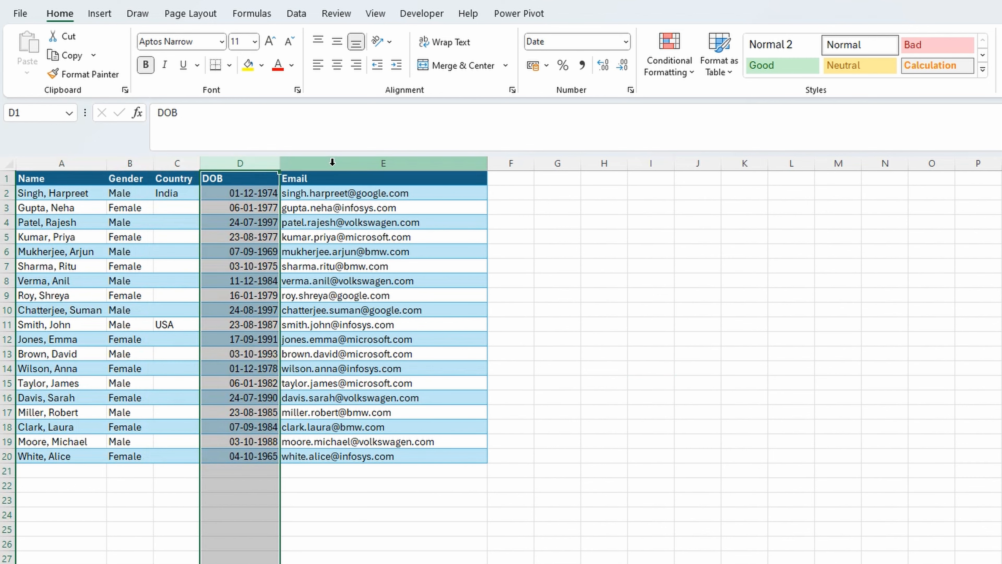
left_click(331, 163)
Review the state, male and female population columns on the Population sheet and compare the repeated Goa rows.
left_click(113, 516)
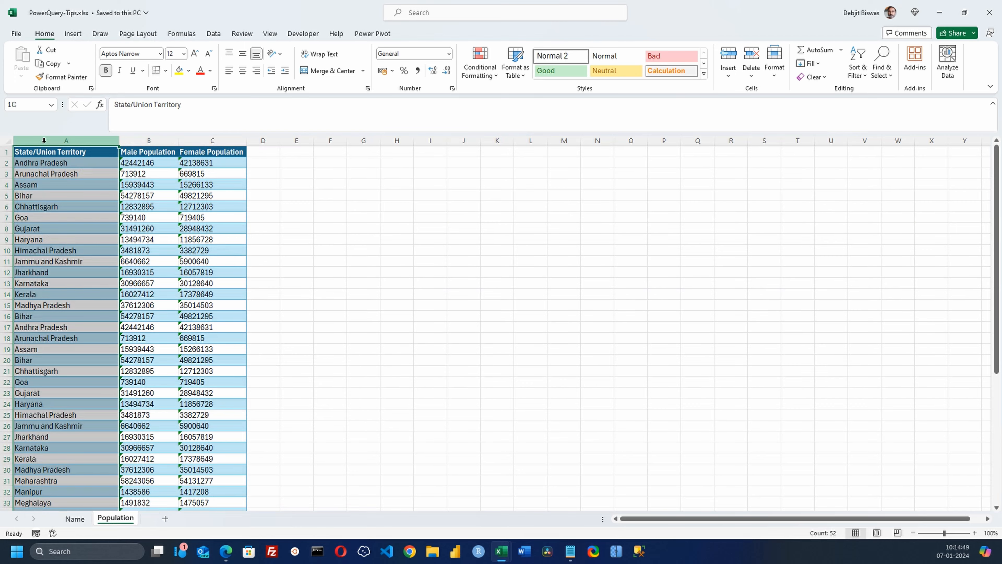
left_click(149, 140)
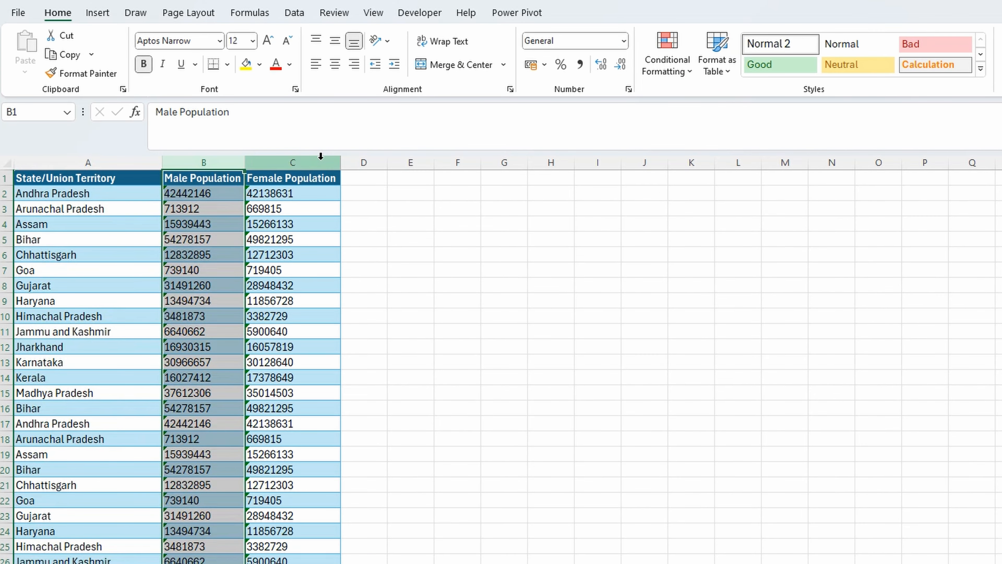
left_click(319, 162)
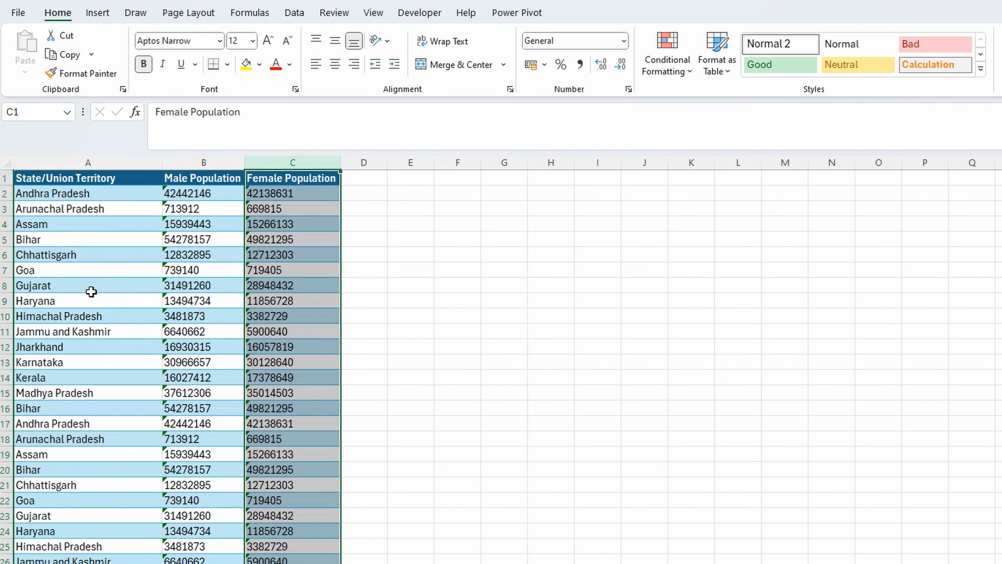
left_click(4, 270)
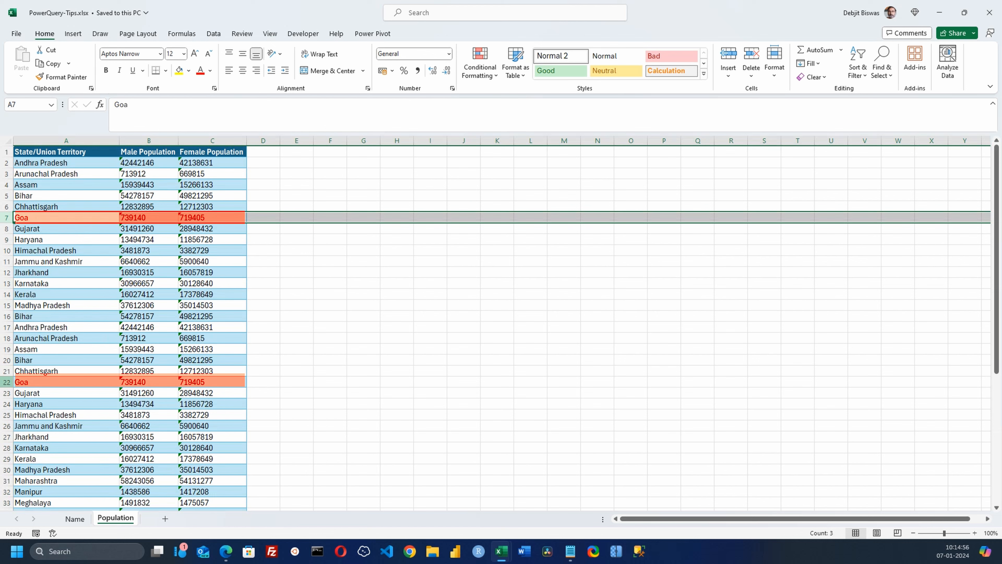
left_click(6, 382, "ctrl")
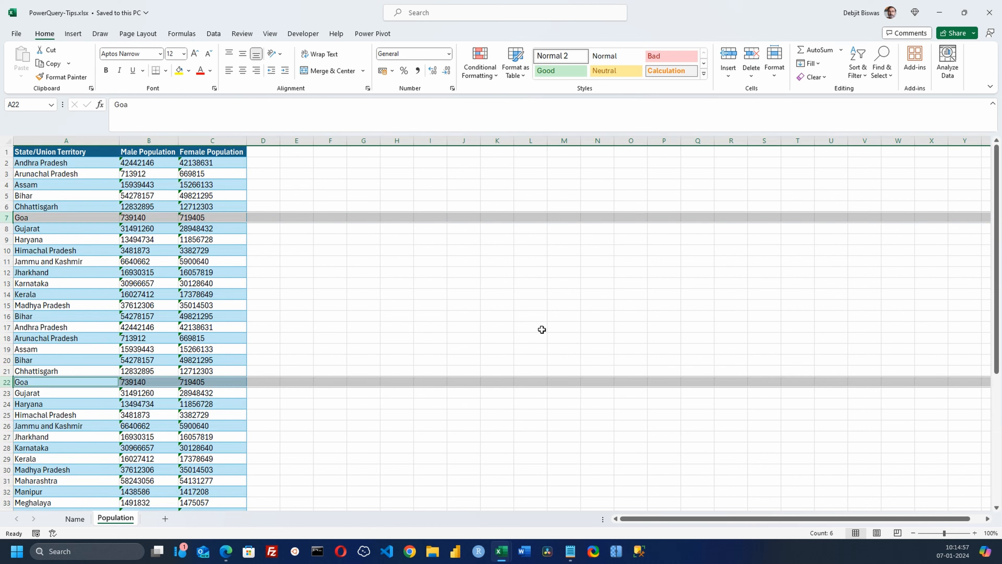
left_click(509, 338)
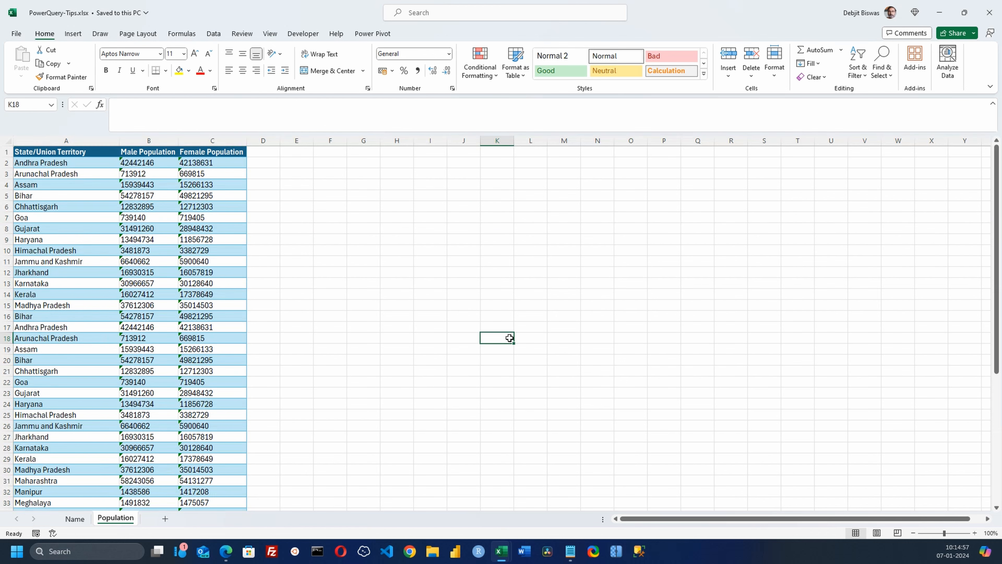
Convert the data range A1:E20 on the Name sheet into a table with headers.
left_click(74, 519)
left_click(31, 422)
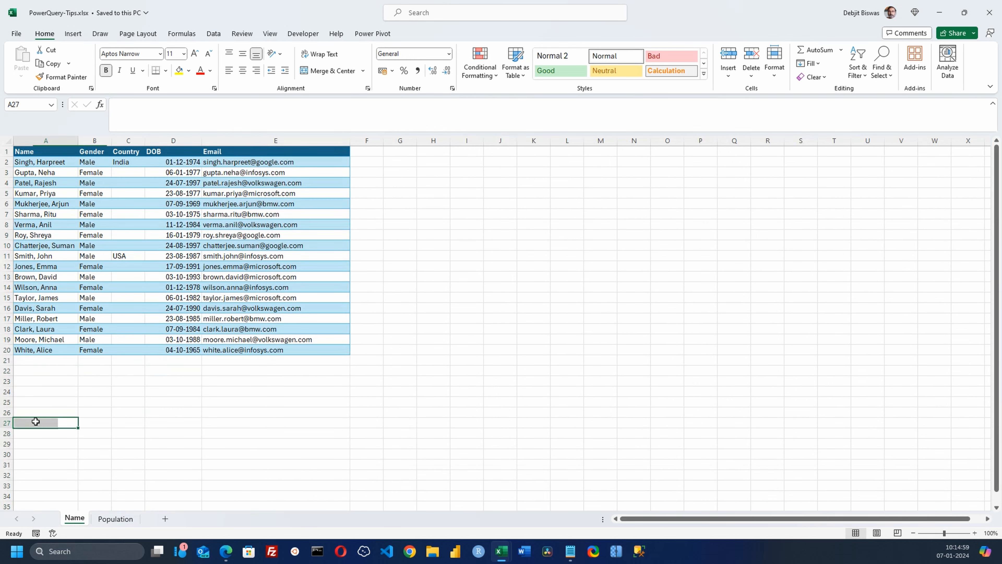
left_click(49, 370)
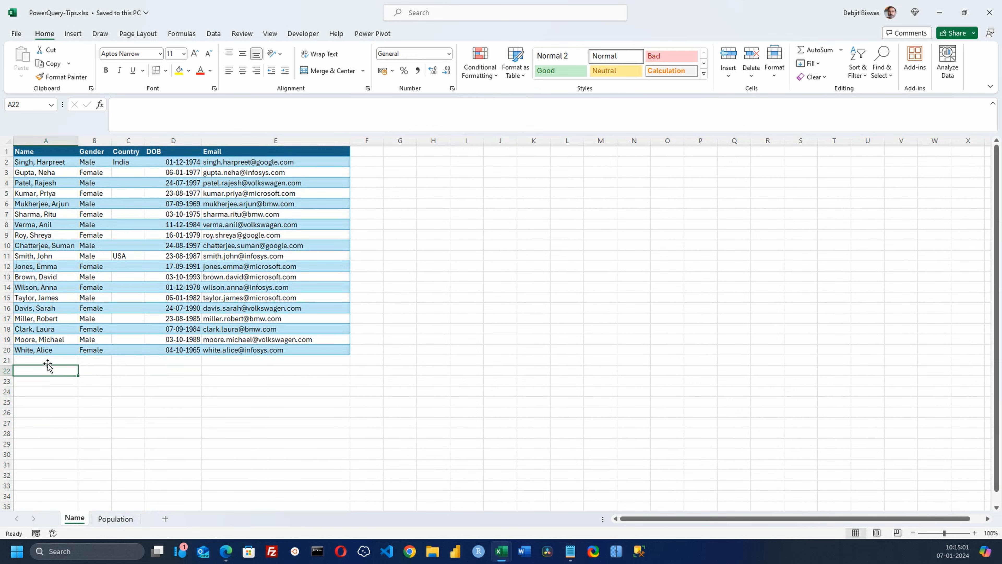
left_click(49, 360)
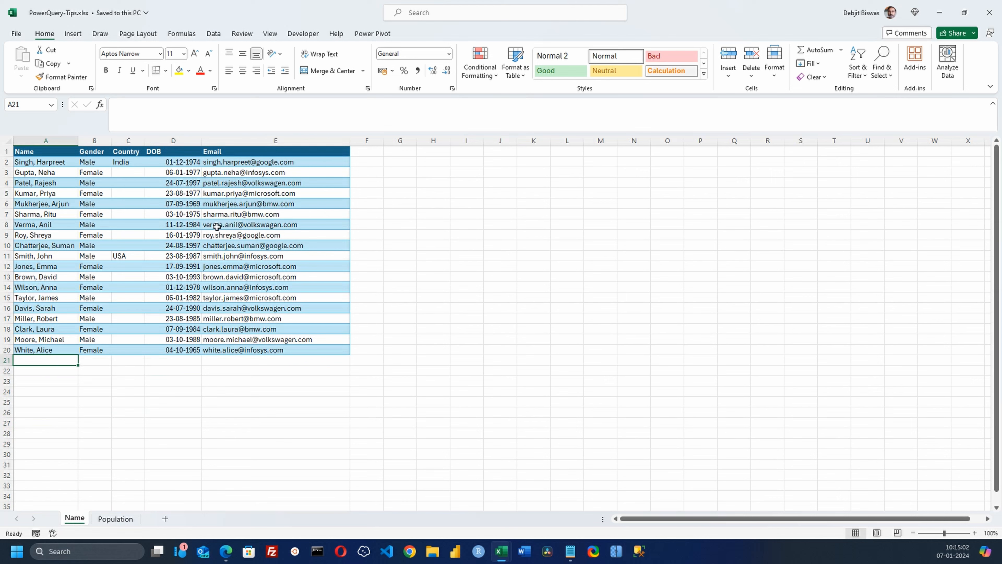
left_click(47, 163)
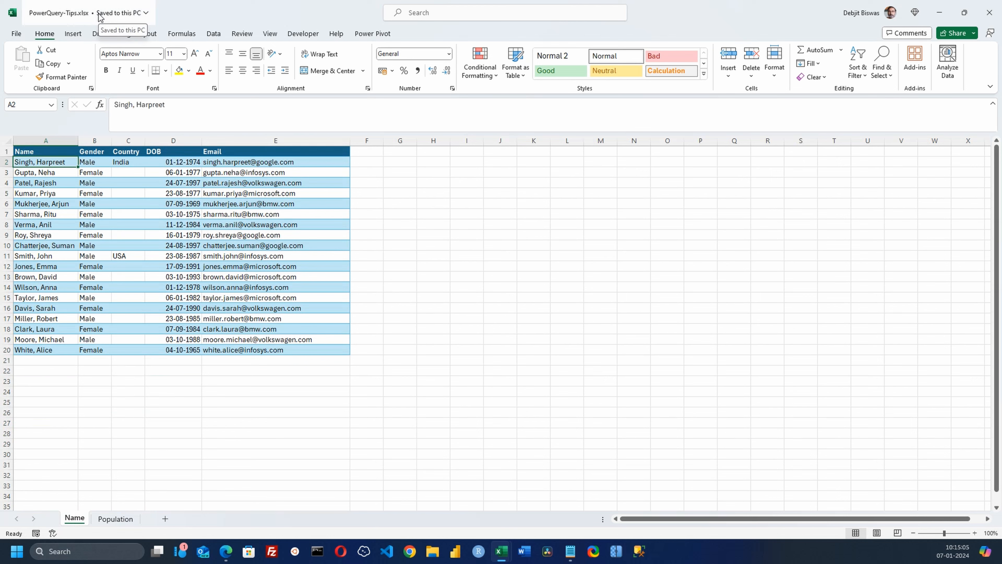
left_click(213, 35)
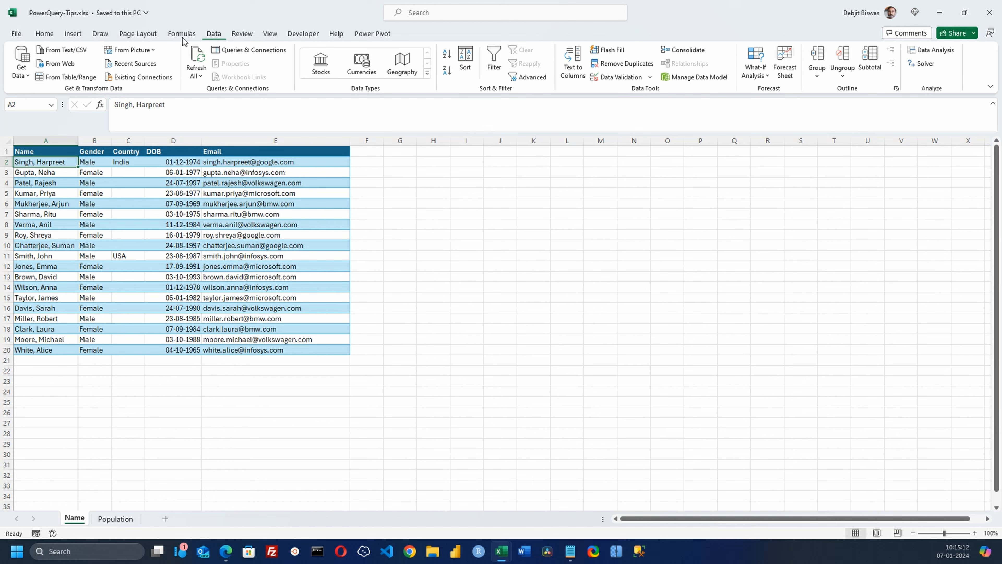
left_click(68, 36)
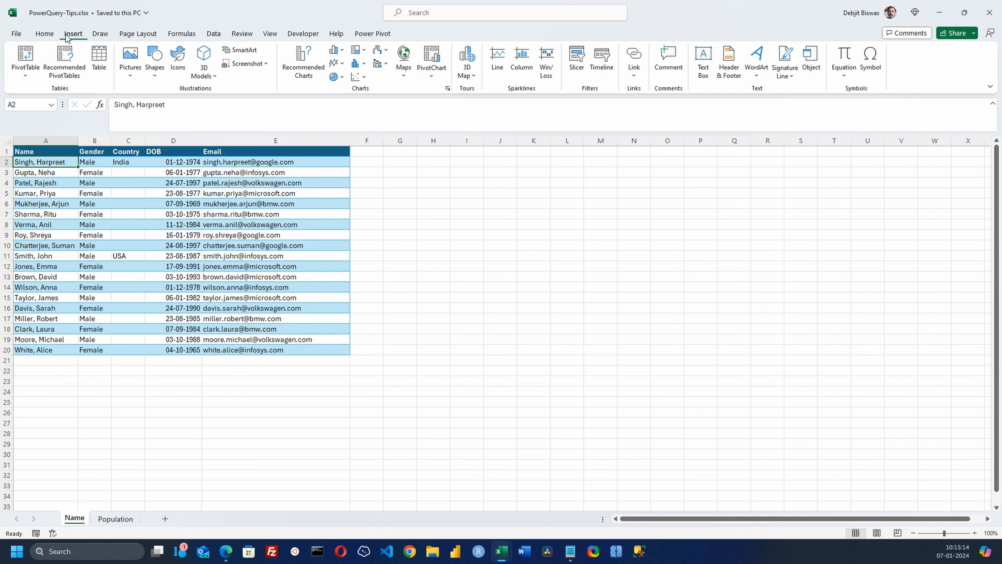
left_click(99, 58)
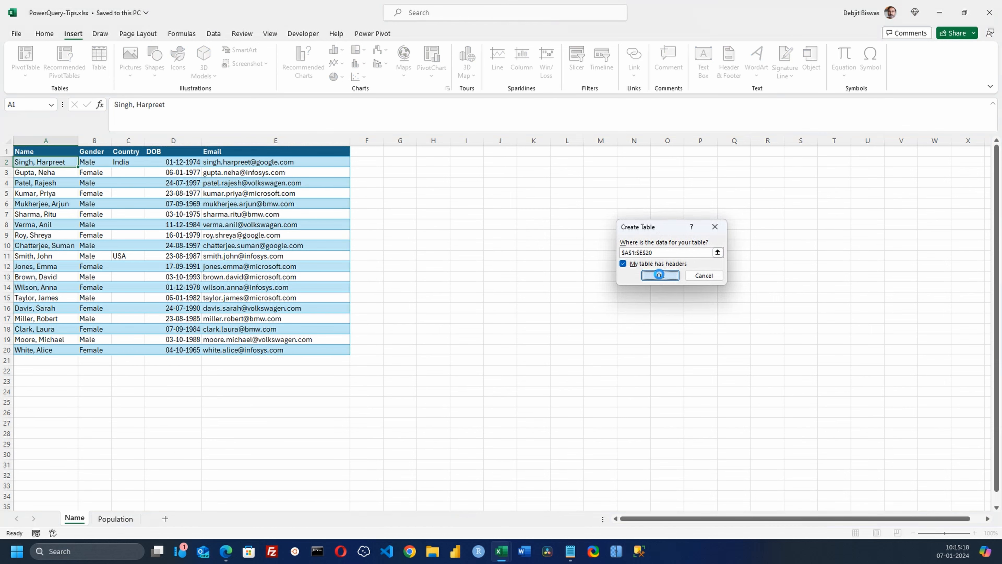
left_click(660, 275)
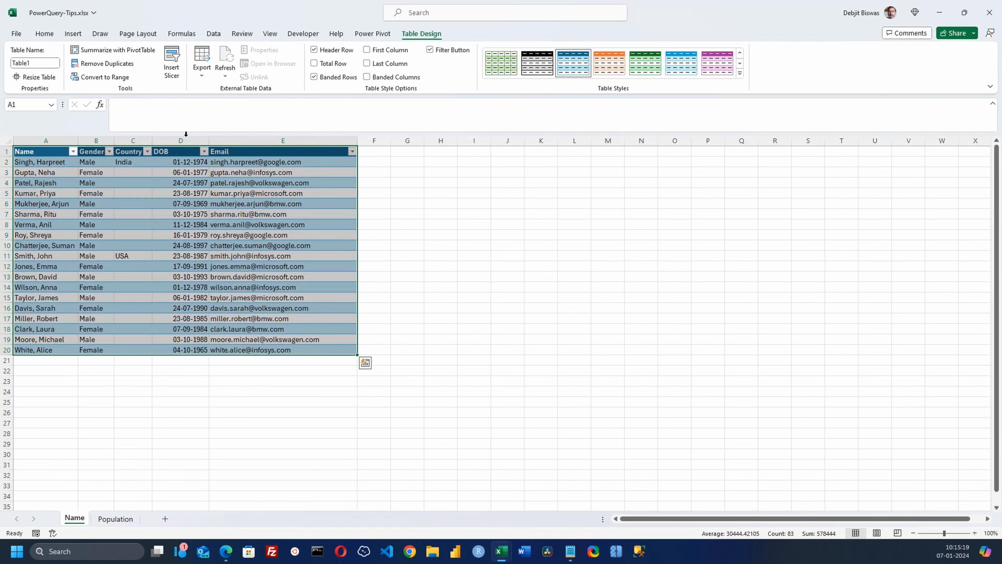
Rename the new table on the Name sheet as Name.
left_click(40, 64)
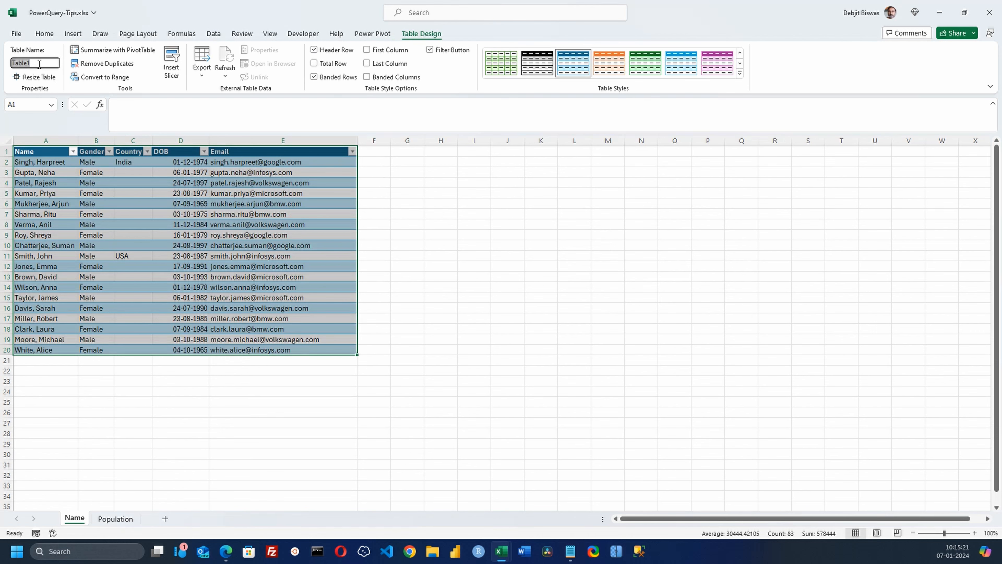
type("Name")
key("Return")
Convert the state population data on the Population sheet into a table with headers.
left_click(115, 518)
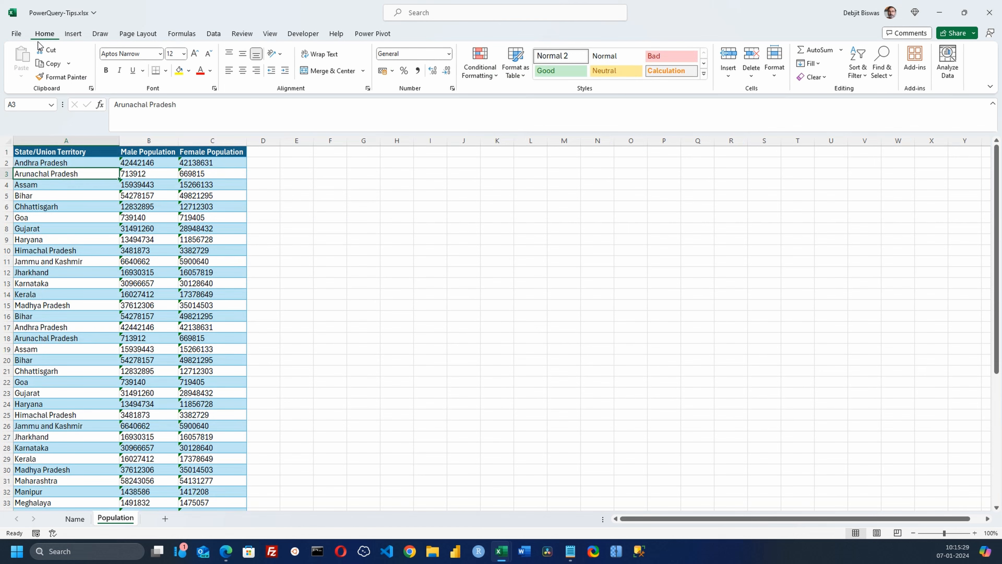
left_click(73, 34)
left_click(103, 65)
left_click(665, 281)
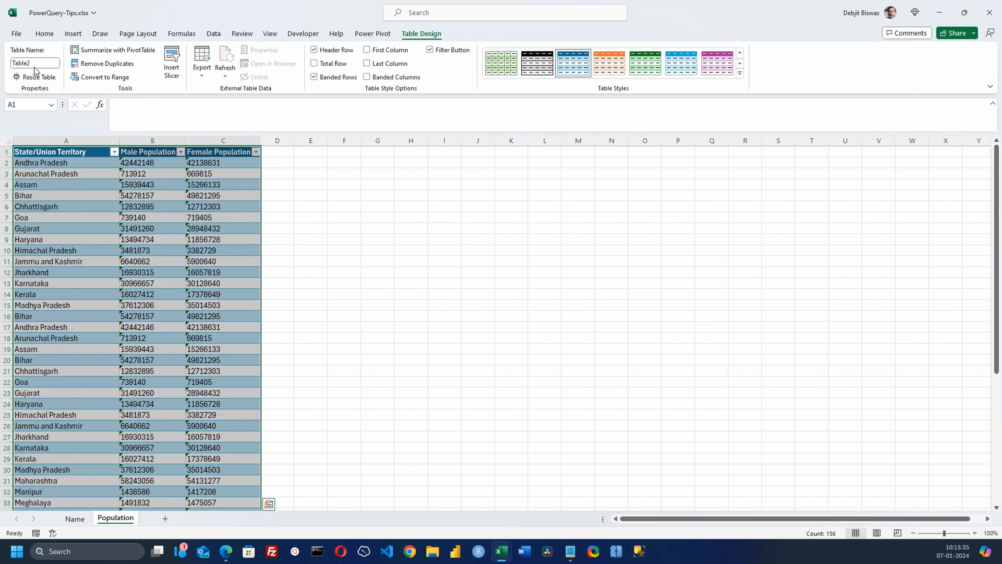
Rename the table on the Population sheet as Population.
left_click(34, 62)
type("Popul")
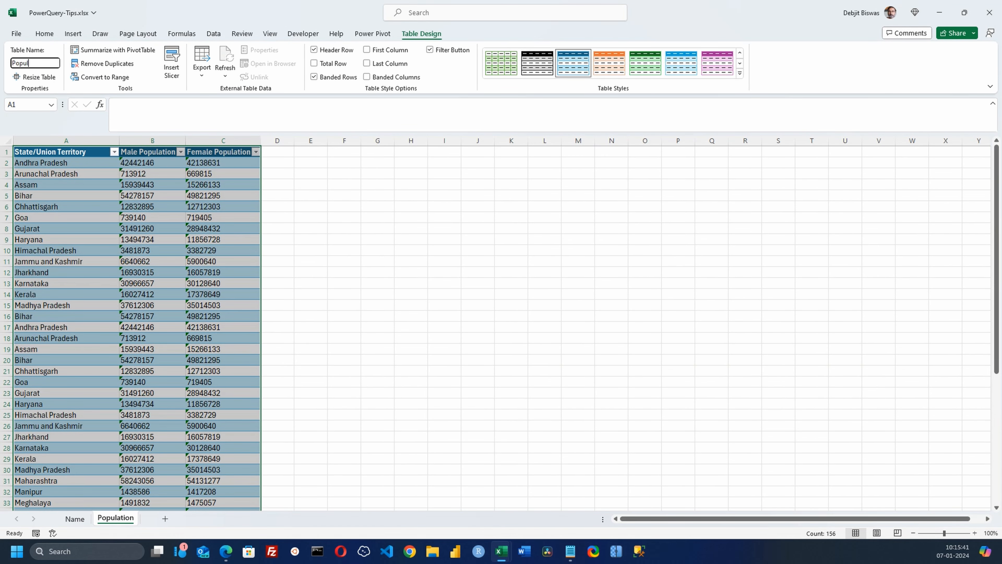
type("ation")
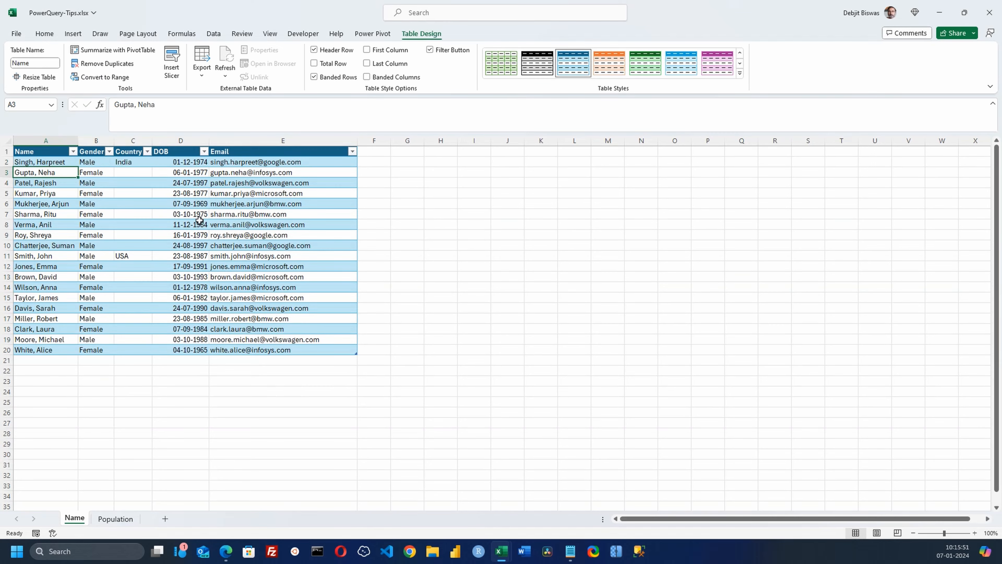
Examine how the entries in the Name column of the Name table are structured.
left_click(46, 140)
left_click(48, 162)
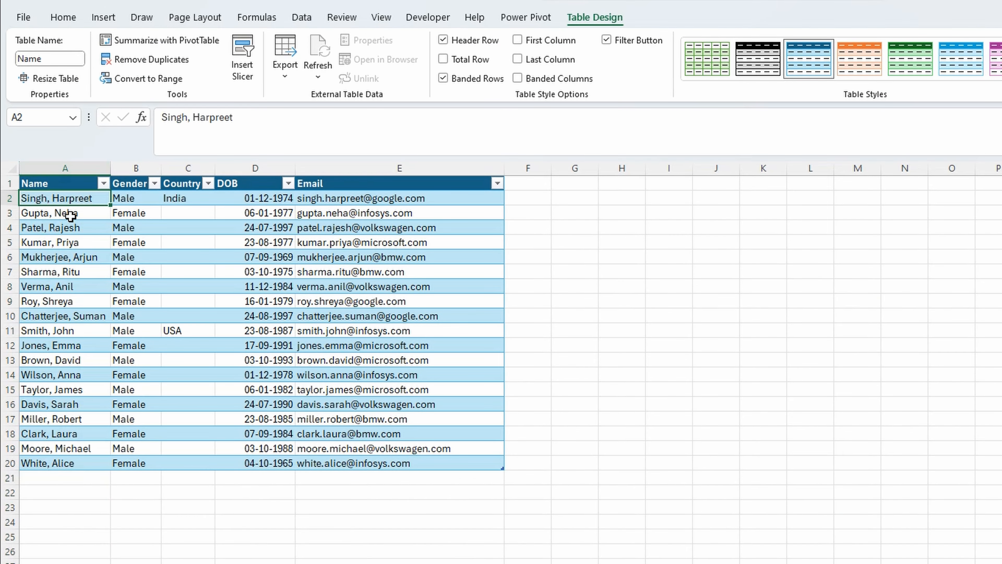
left_click(48, 173)
left_click(47, 152)
left_click(48, 139)
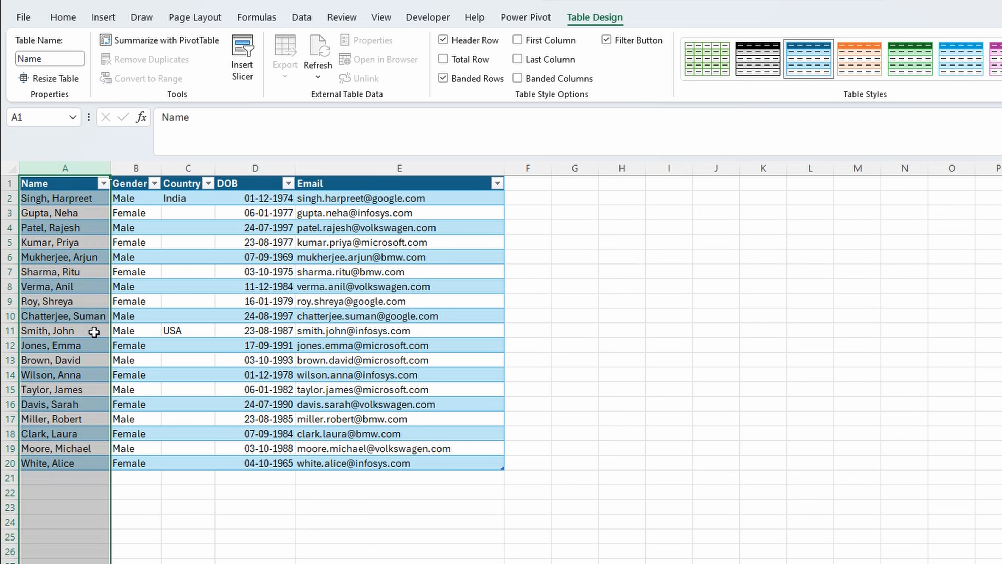
Load the Name table into the Power Query Editor as a query from the table range.
left_click(84, 276)
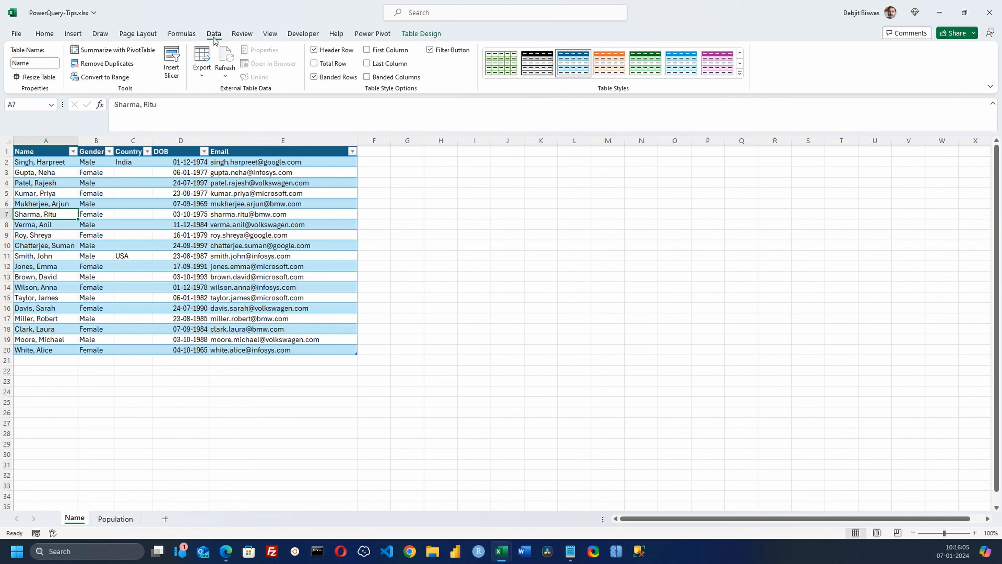
left_click(299, 24)
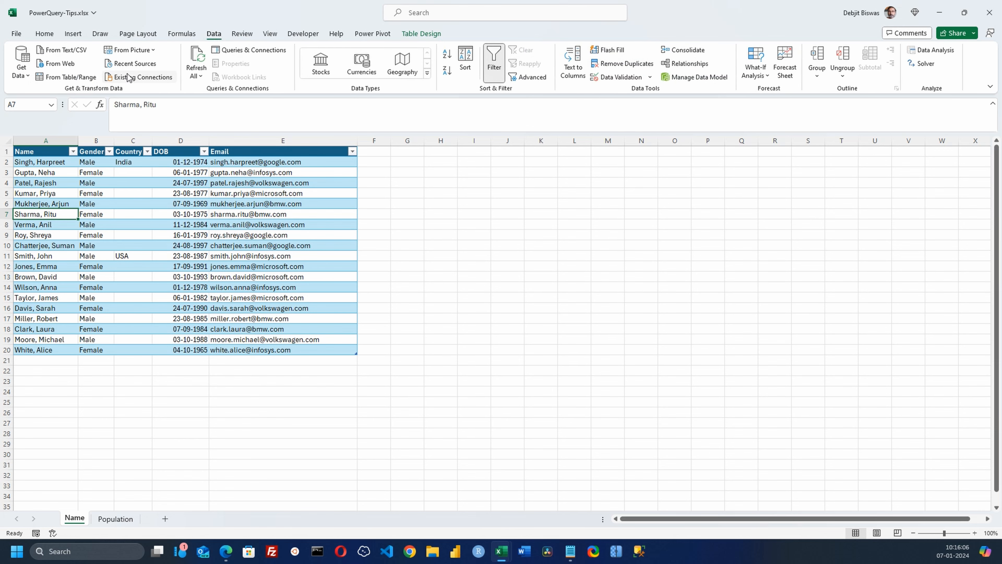
left_click(64, 79)
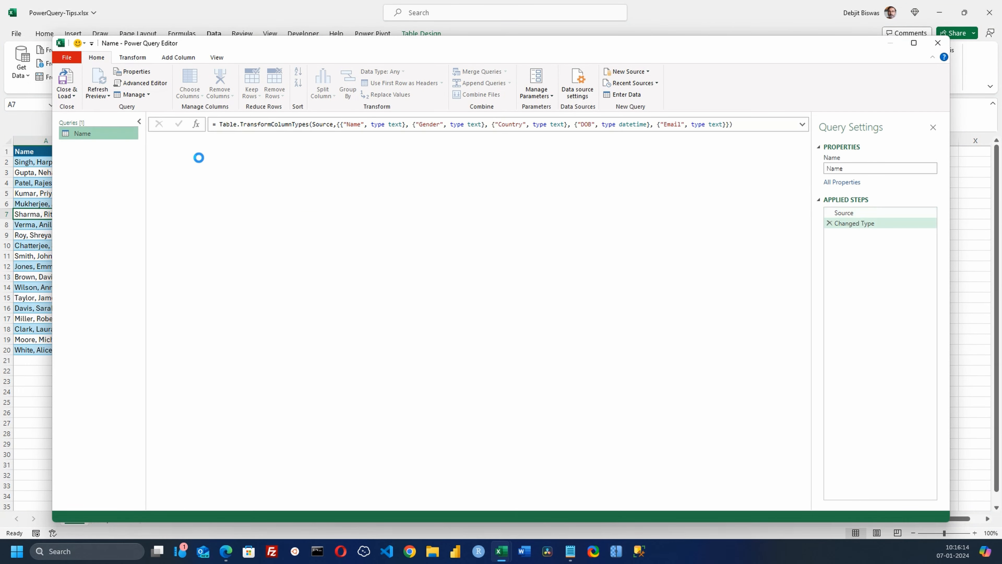
Start splitting the Name column of the query by delimiter.
double_click(200, 138)
left_click(254, 357)
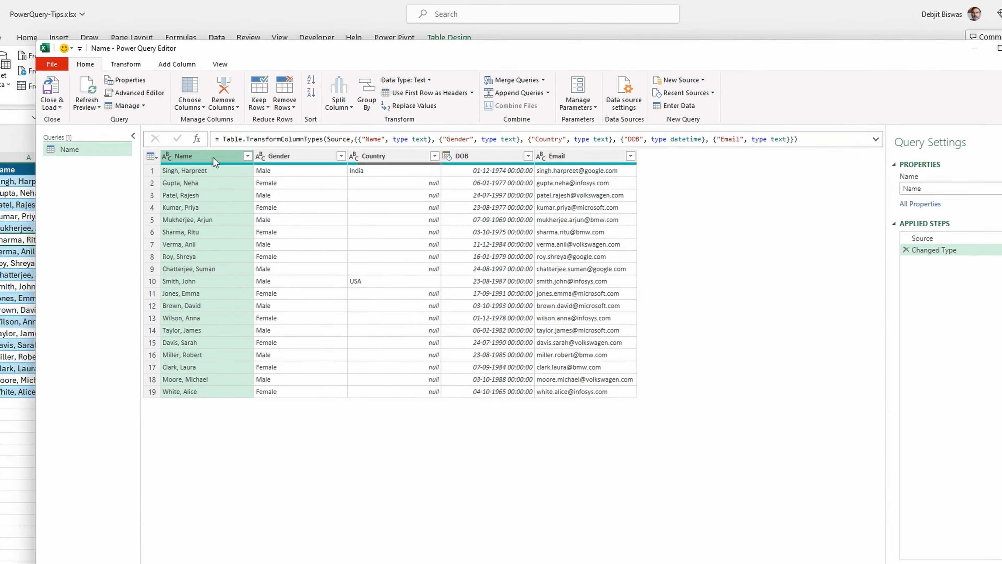
left_click(329, 95)
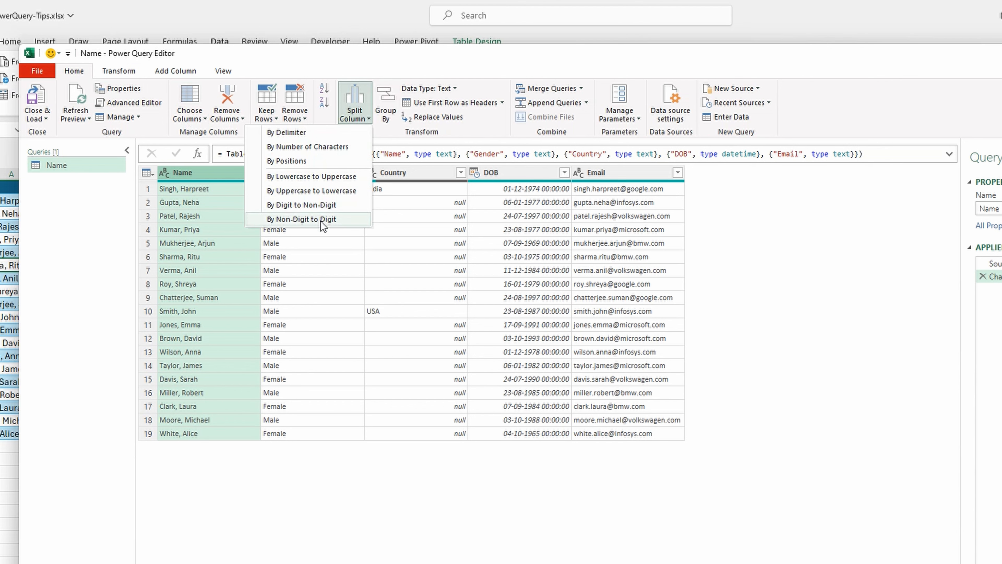
left_click(355, 118)
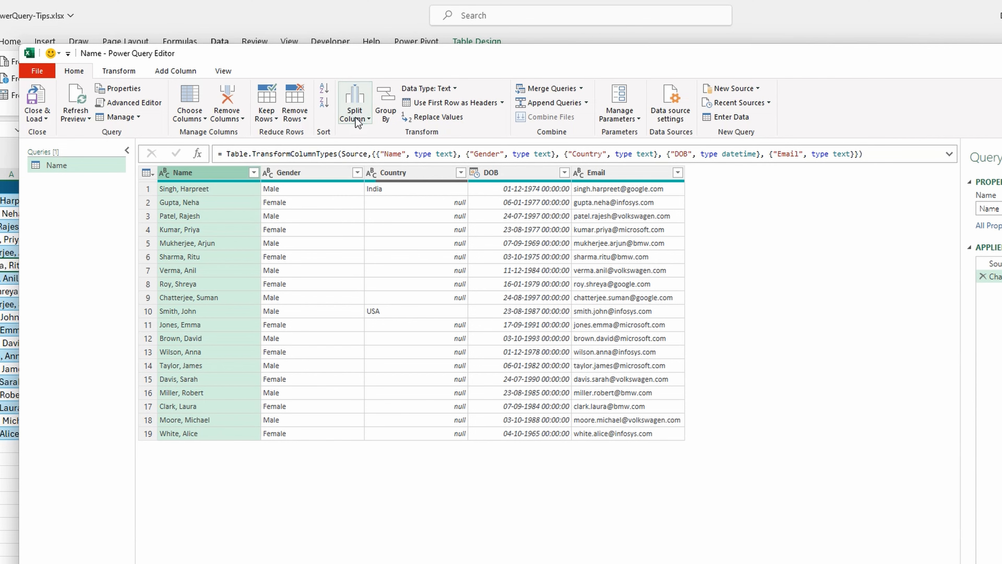
left_click(356, 118)
left_click(326, 133)
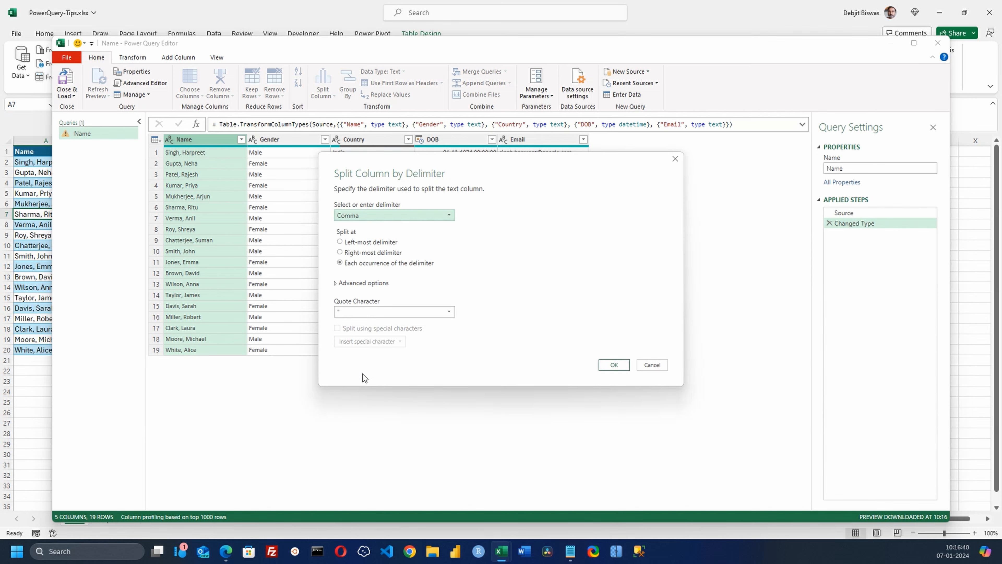
Split the Name column at each occurrence of the comma delimiter.
left_click(394, 216)
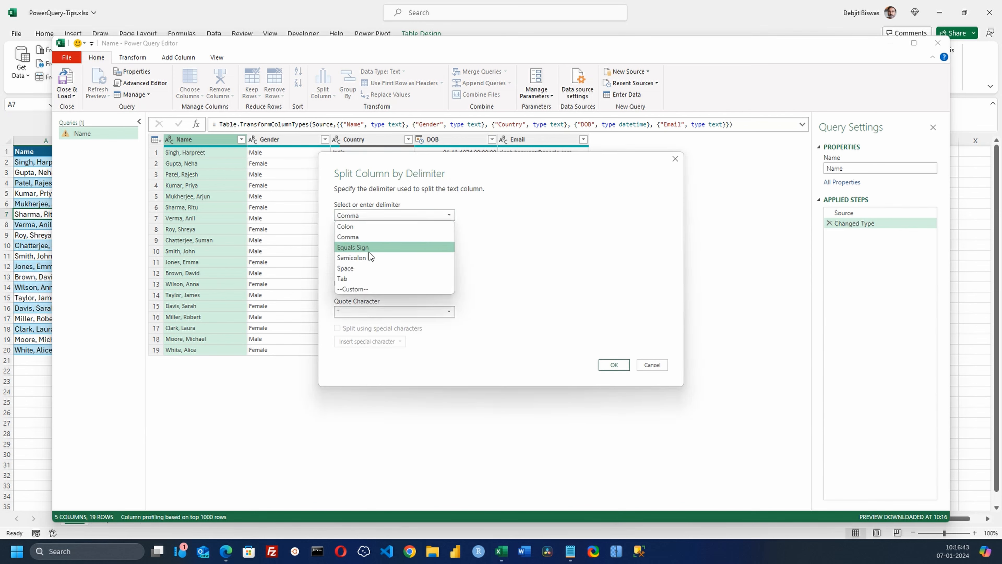
left_click(380, 288)
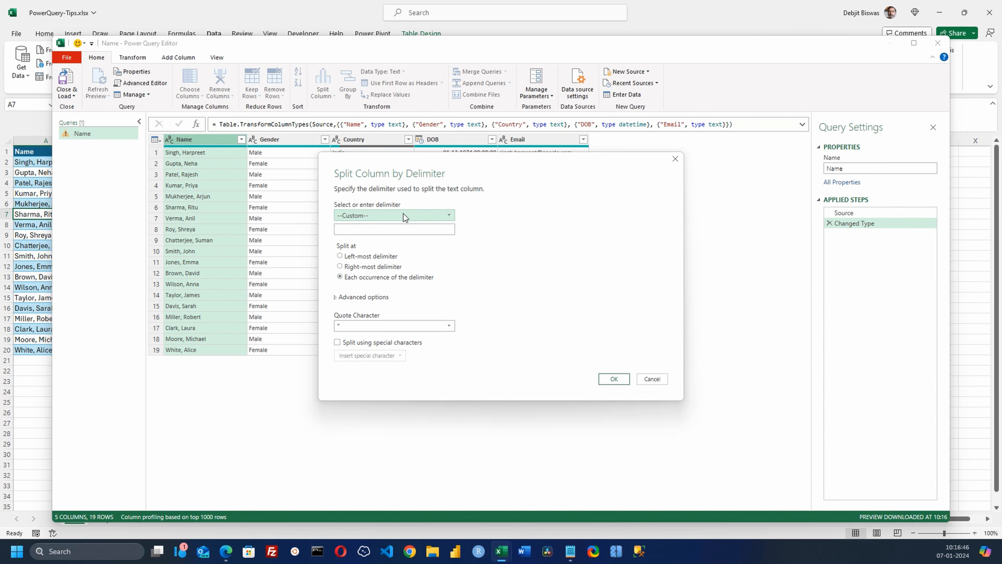
left_click(443, 213)
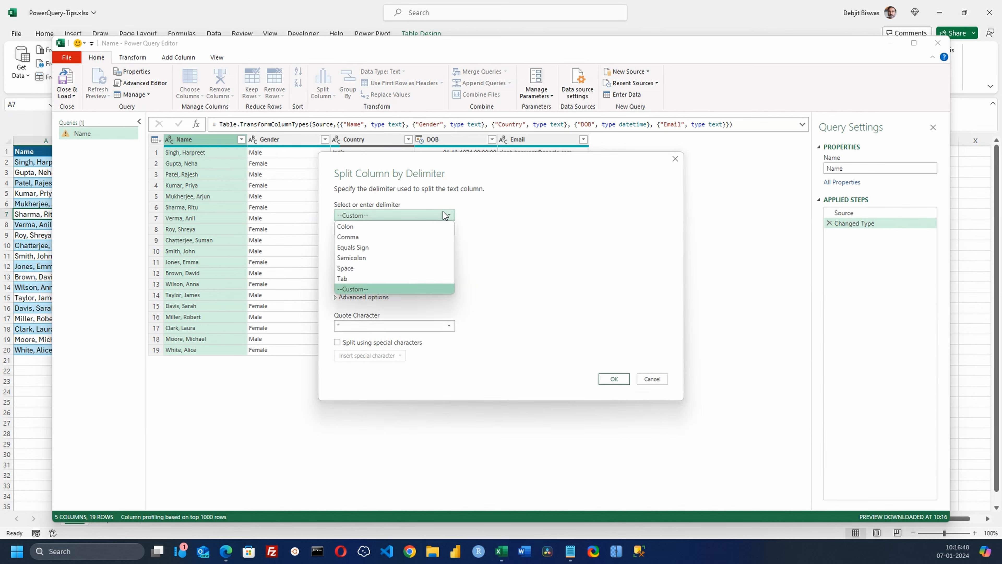
left_click(363, 237)
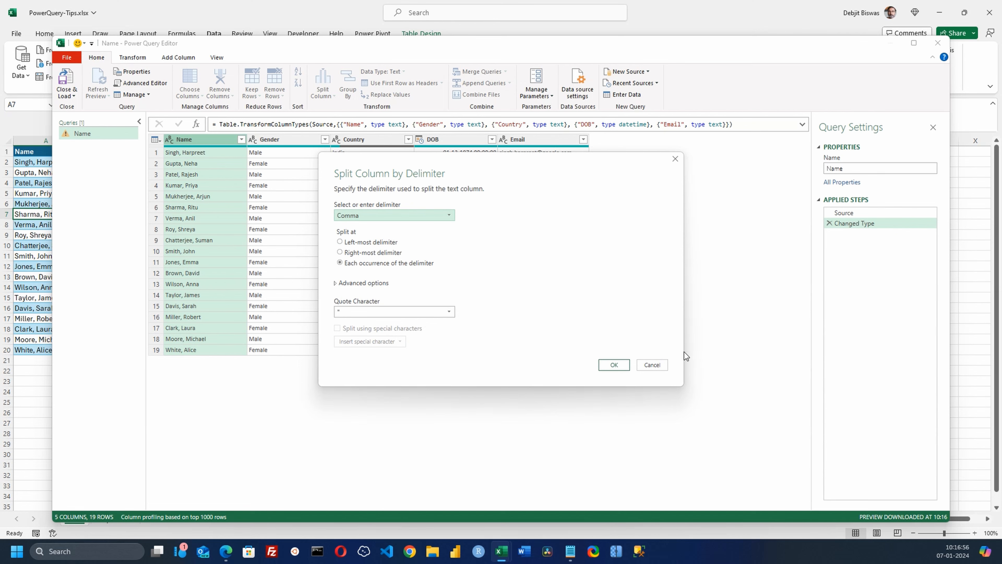
left_click(614, 365)
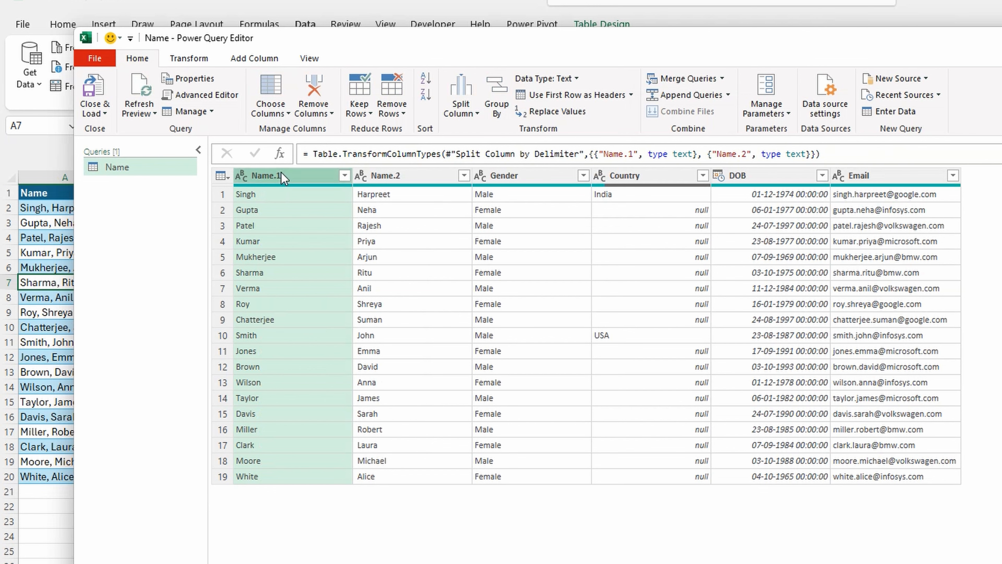
Rename the two split columns Name.1 and Name.2 as Last Name and First Name.
double_click(280, 173)
type("Last Name")
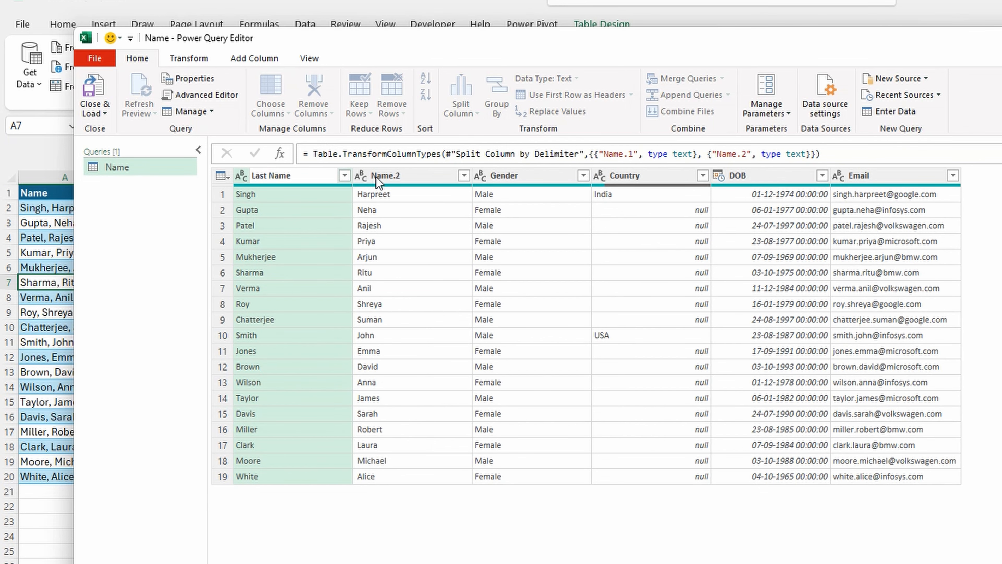
key("Return")
double_click(434, 176)
type("First")
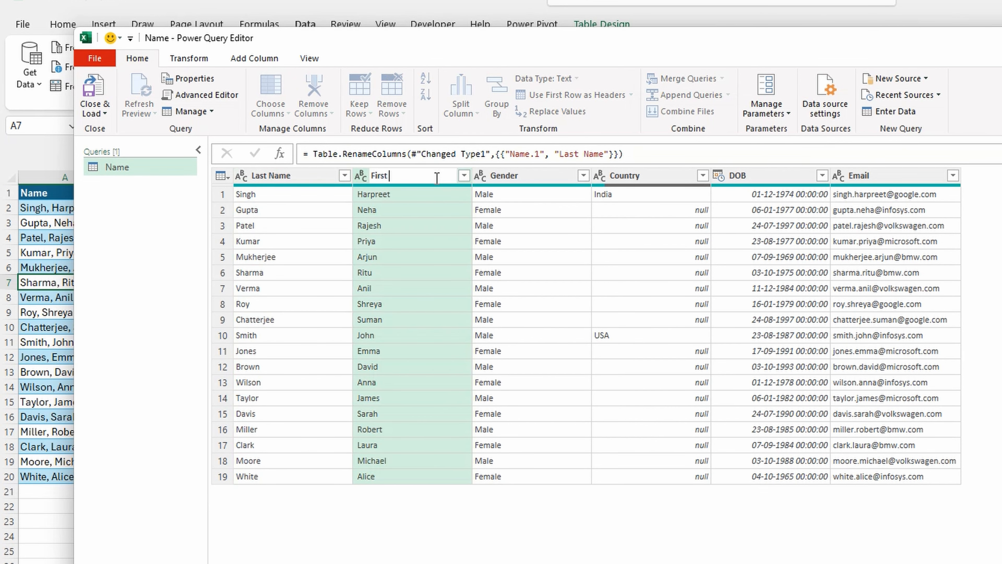
type(" Name")
key("Return")
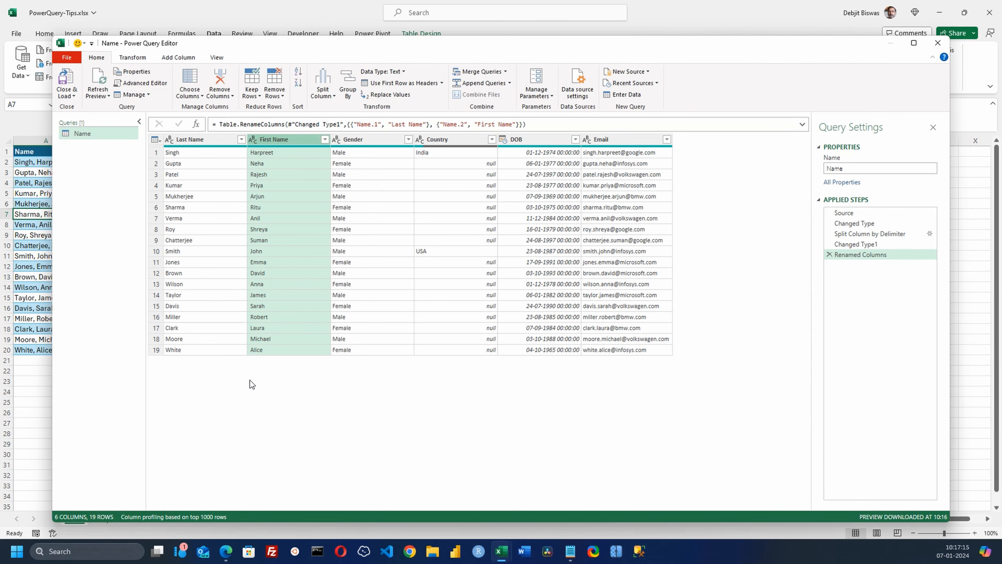
Close and load the Name query into a new worksheet and rename that sheet as Name New.
left_click(68, 81)
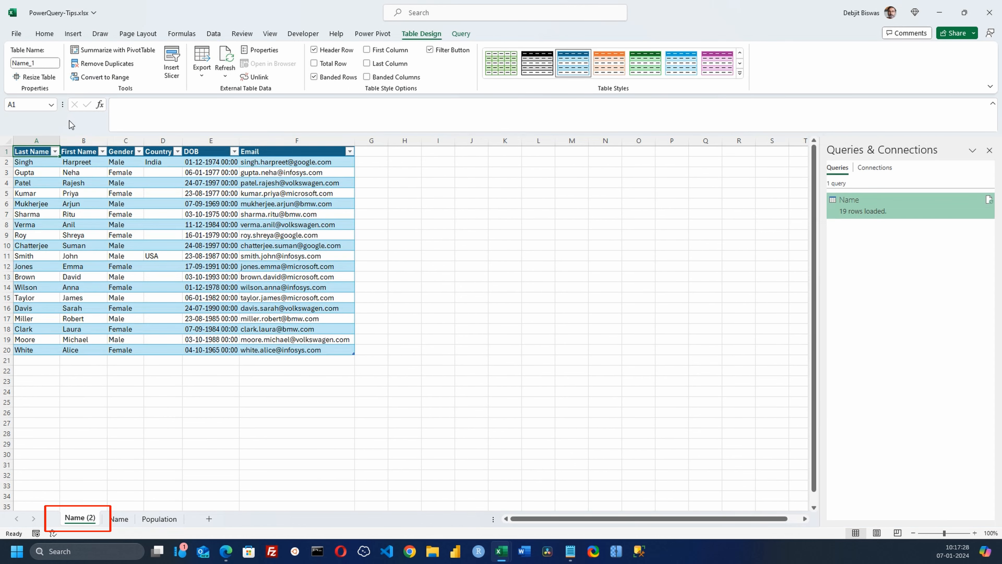
double_click(81, 518)
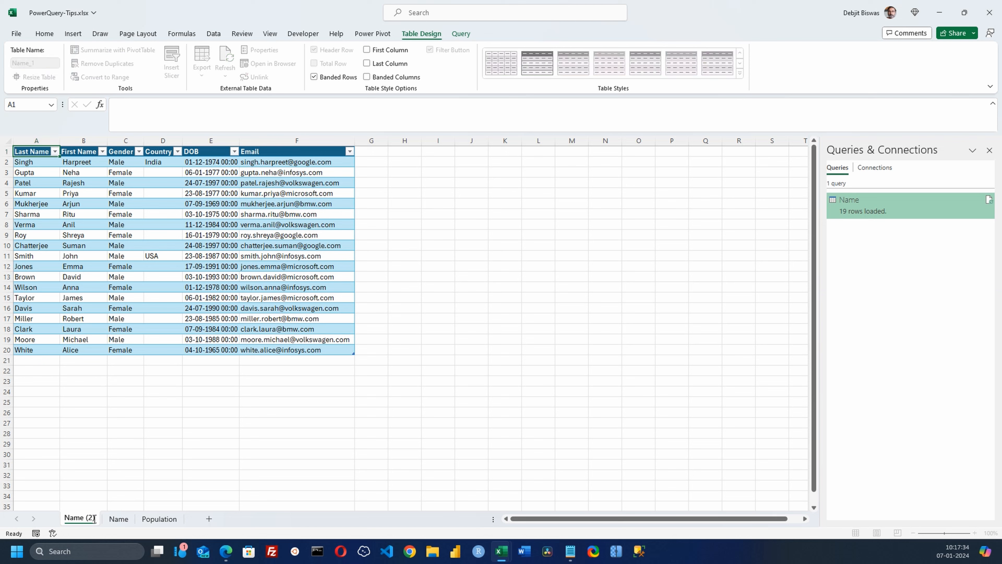
key("BackSpace")
key("BackSpace")
key("BackSpace")
key("BackSpace")
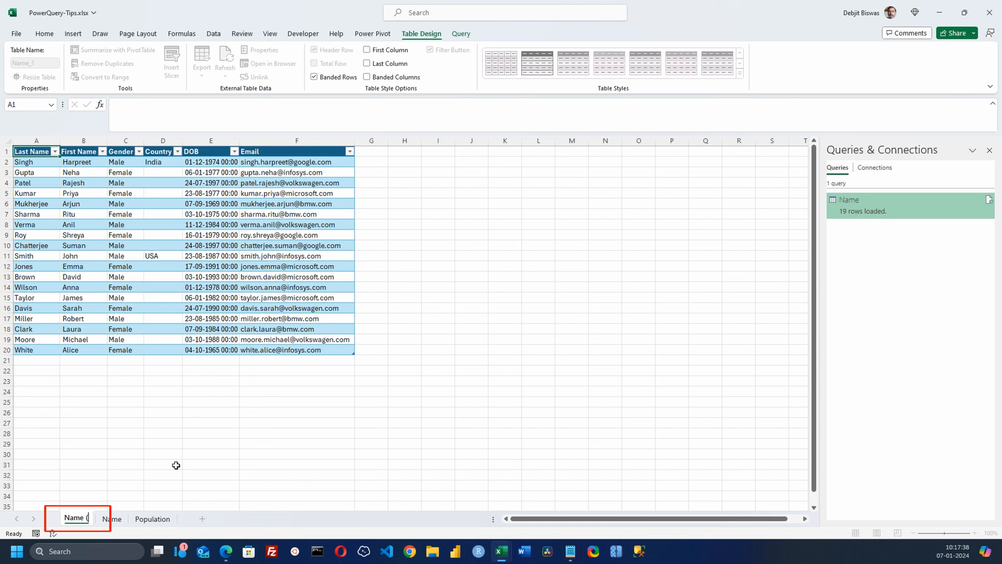
type("New")
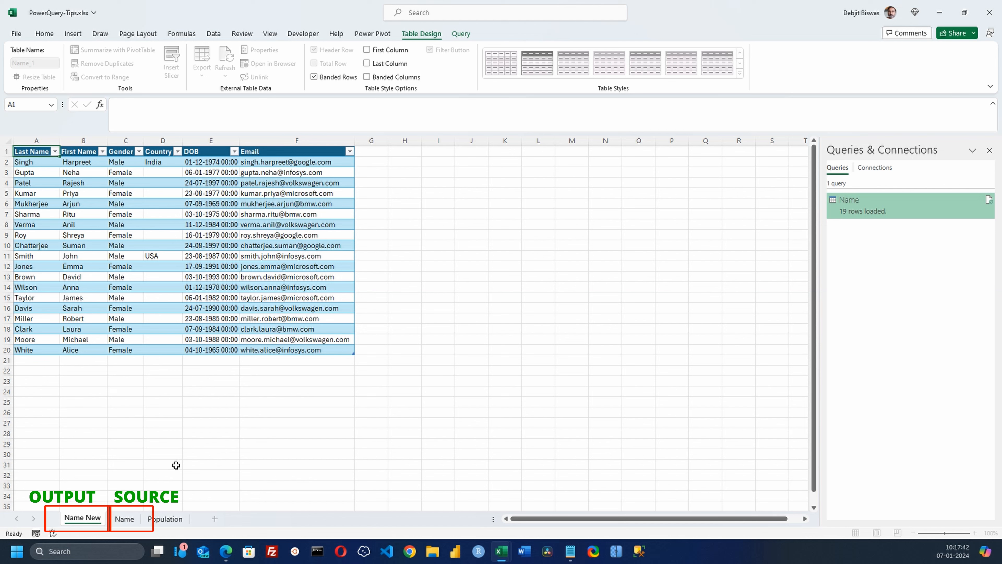
key("Return")
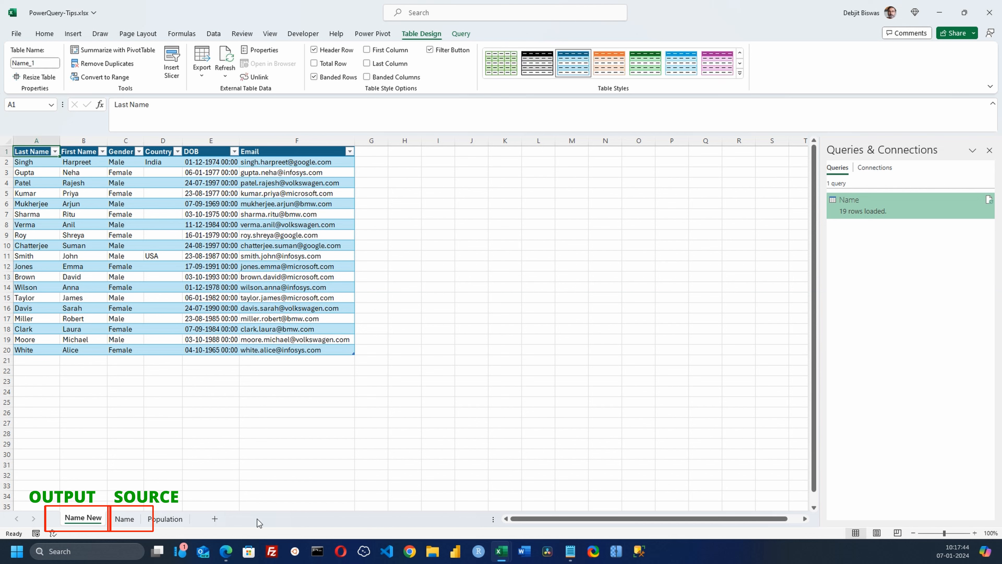
Reopen the Name query for editing in the Power Query Editor from its output table on the Name New sheet.
left_click(37, 350)
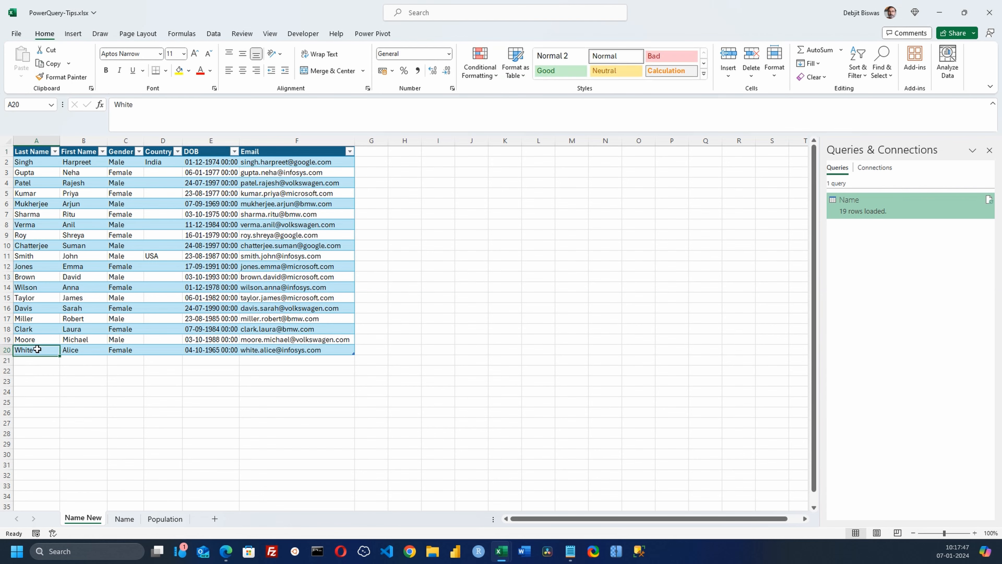
double_click(42, 168)
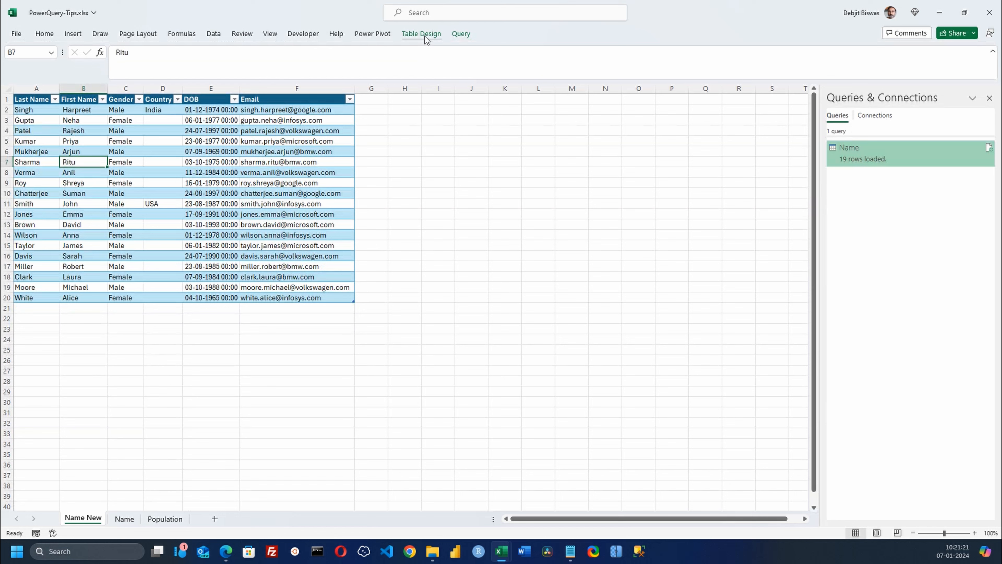
left_click(463, 35)
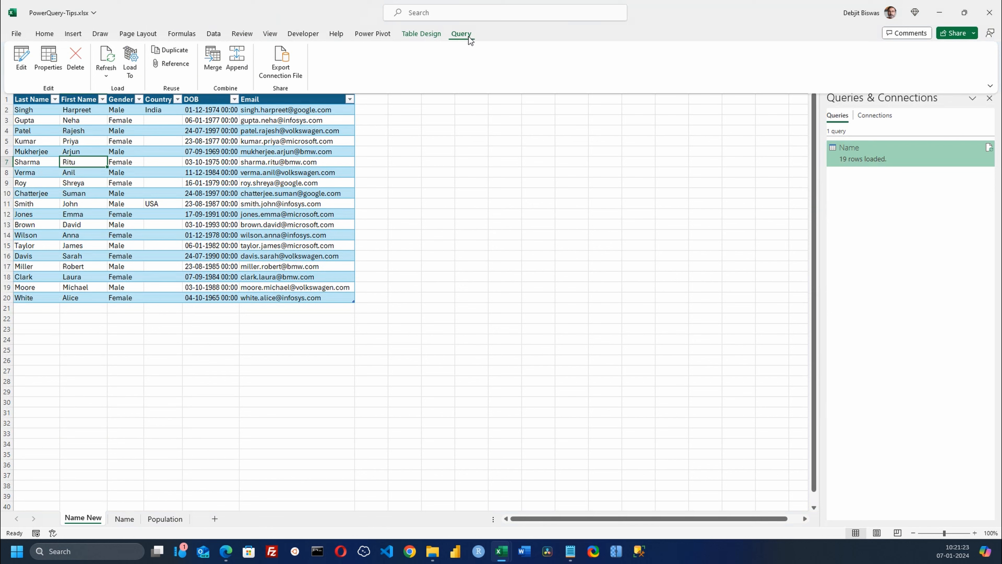
left_click(22, 59)
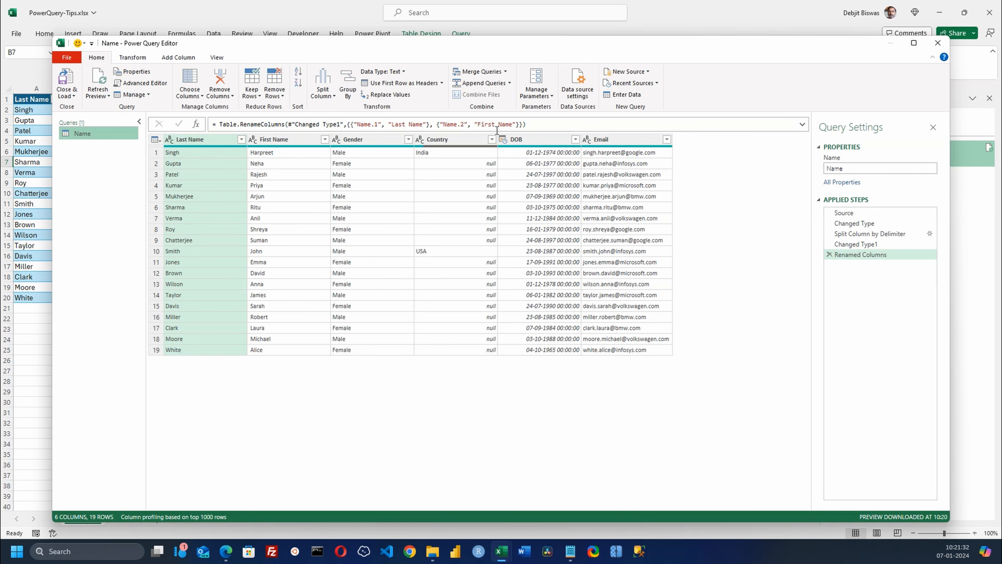
Fill the Country column's empty cells downward and load the updated Name query back to the worksheet.
left_click(448, 138)
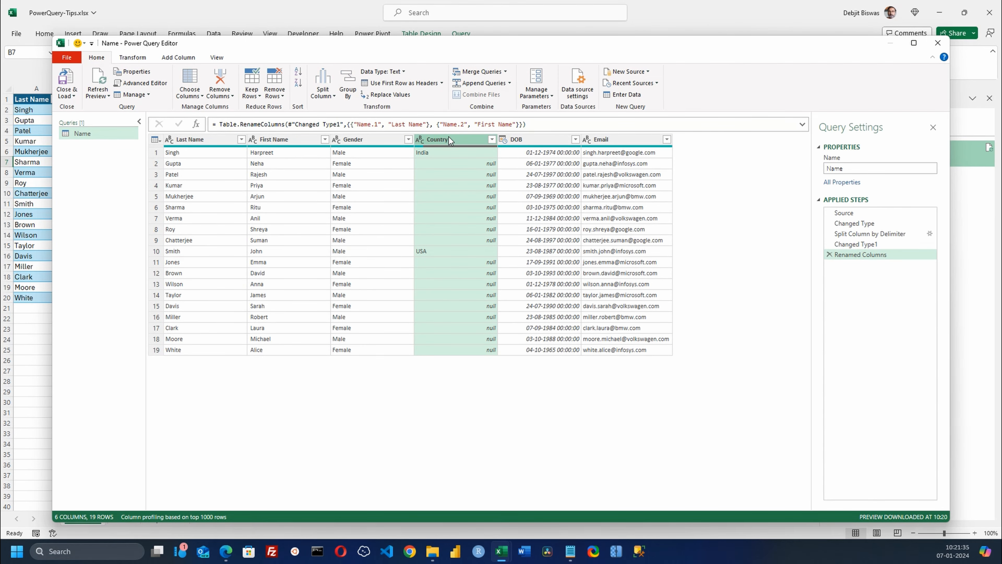
left_click(132, 58)
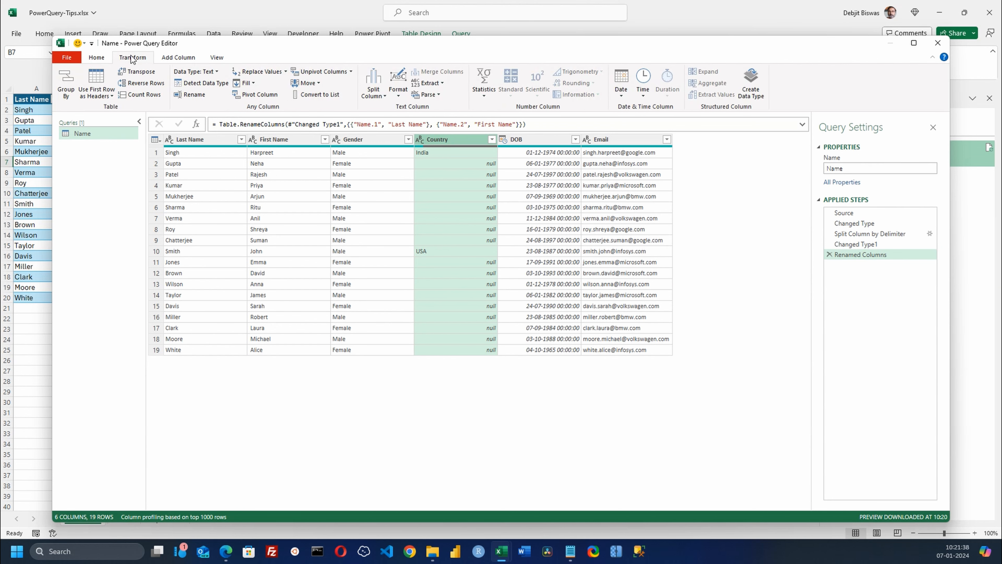
left_click(248, 83)
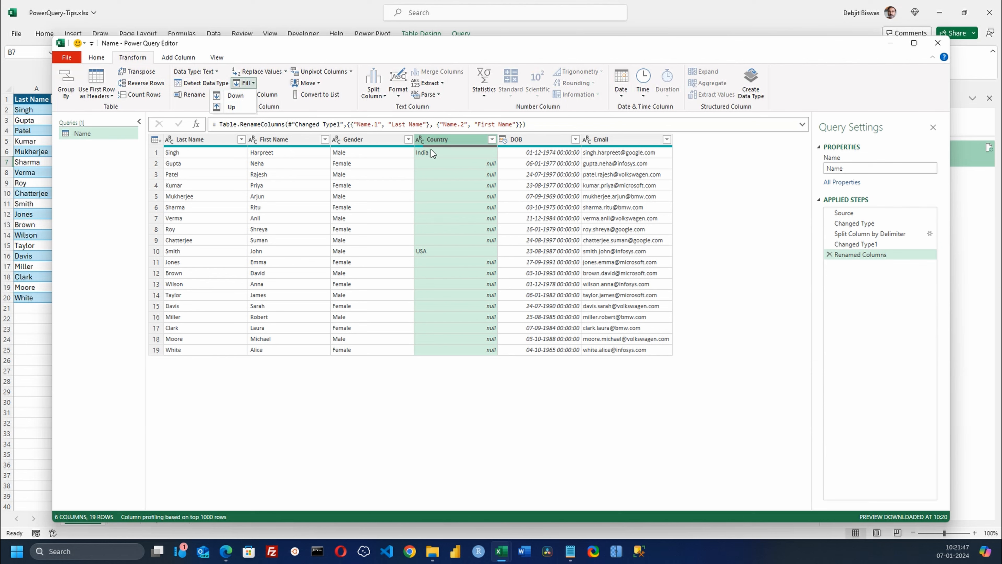
left_click(239, 99)
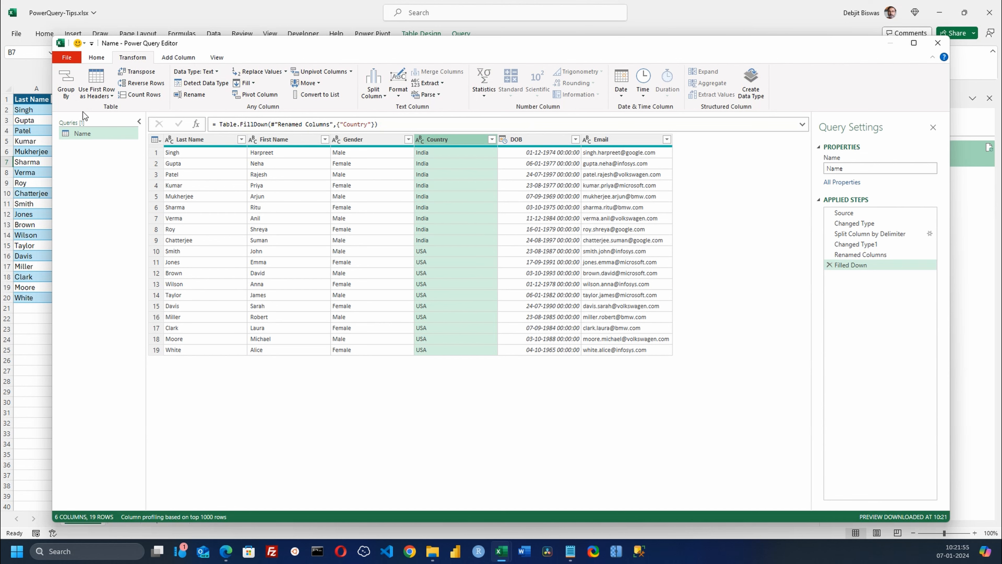
left_click(96, 57)
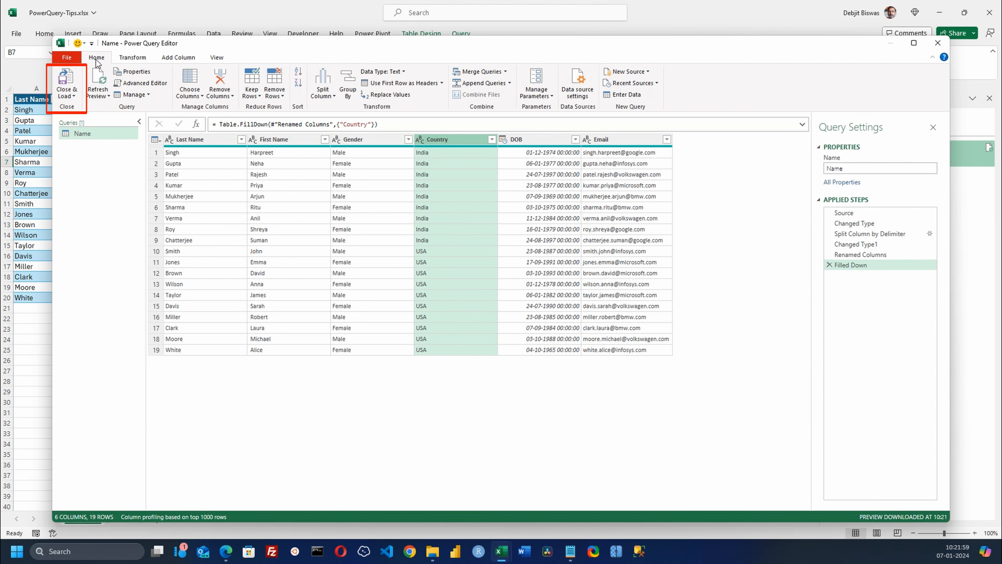
left_click(66, 81)
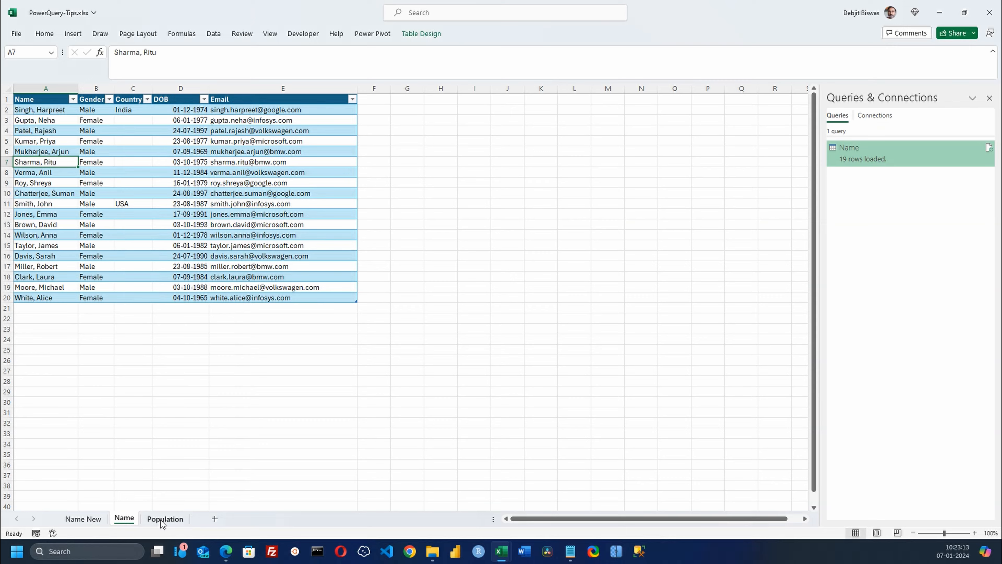
Examine the Population sheet for repeated state entries, comparing the Goa rows 7 and 22.
left_click(163, 520)
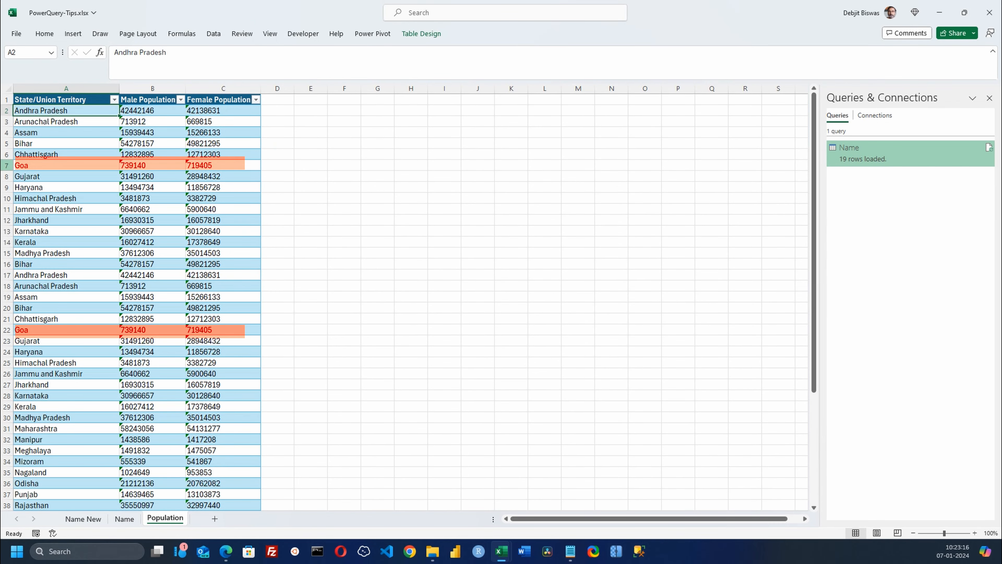
left_click(6, 165)
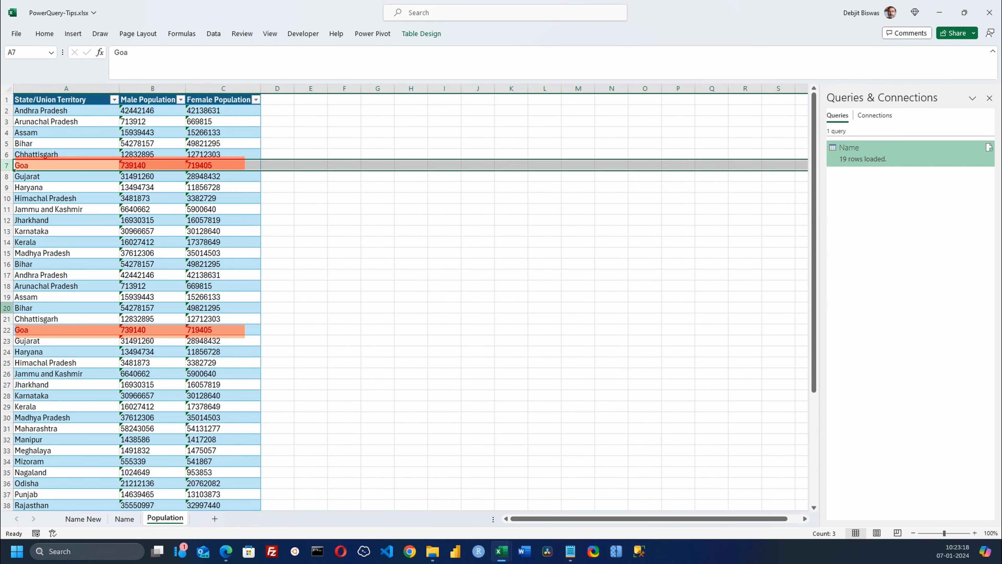
left_click(6, 330)
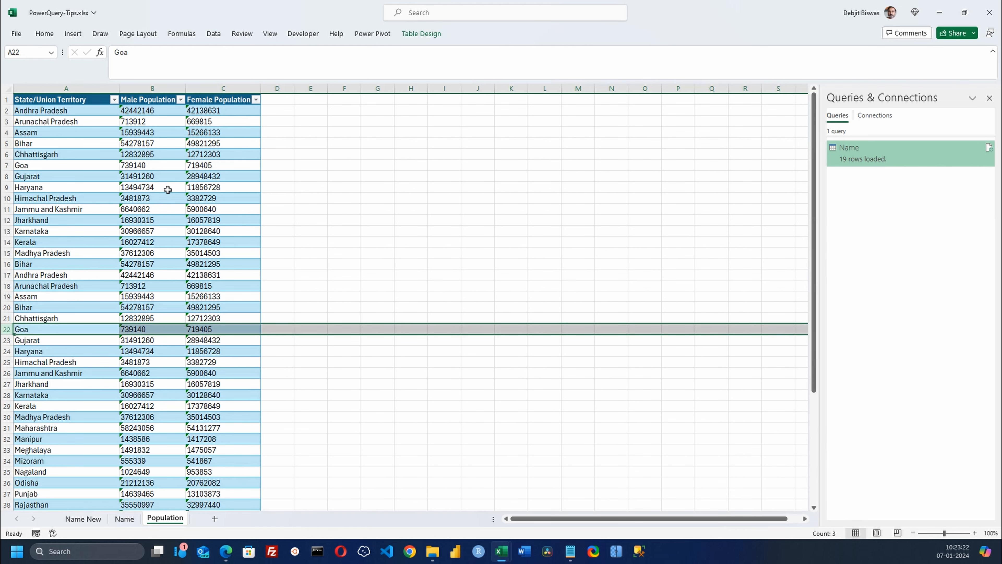
left_click(193, 165)
left_click(114, 134)
left_click(76, 120)
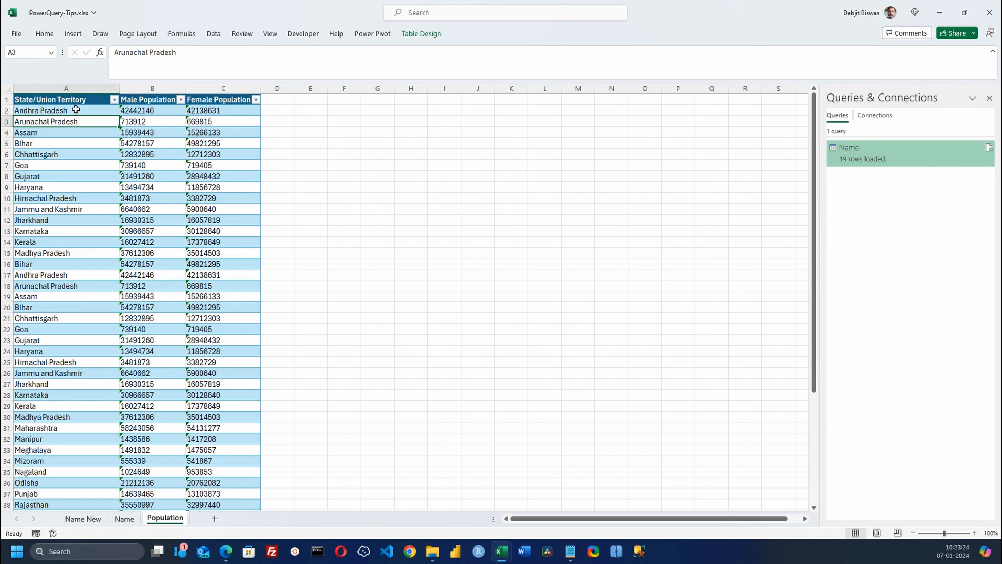
left_click(77, 108)
left_click(73, 137)
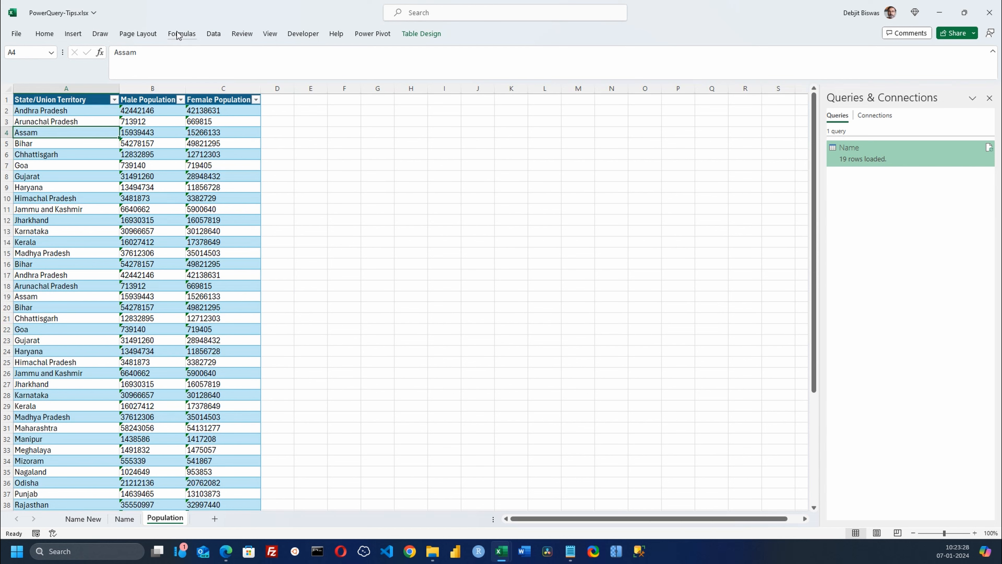
Load the Population table into the Power Query Editor and remove duplicate rows across all three columns.
left_click(216, 38)
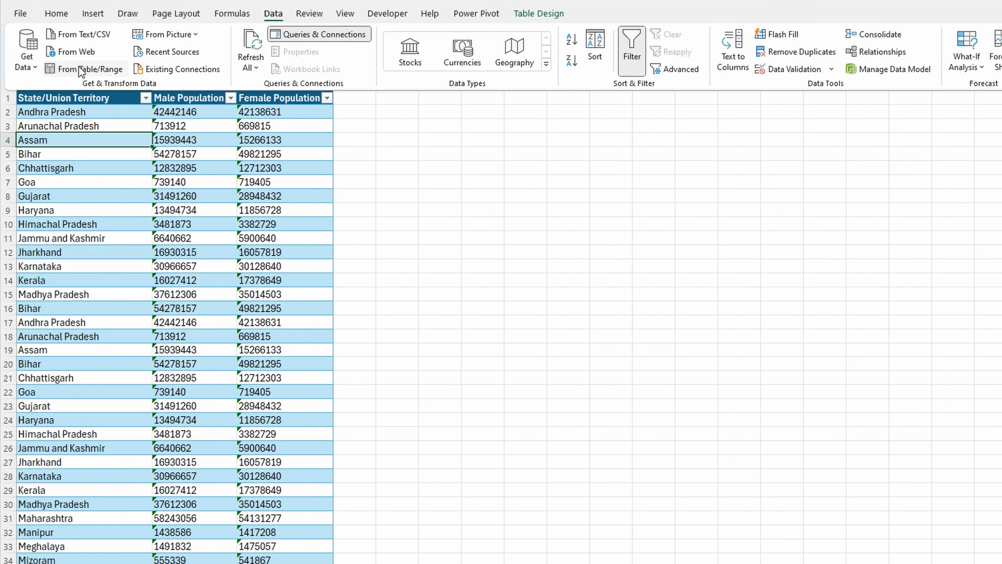
left_click(79, 67)
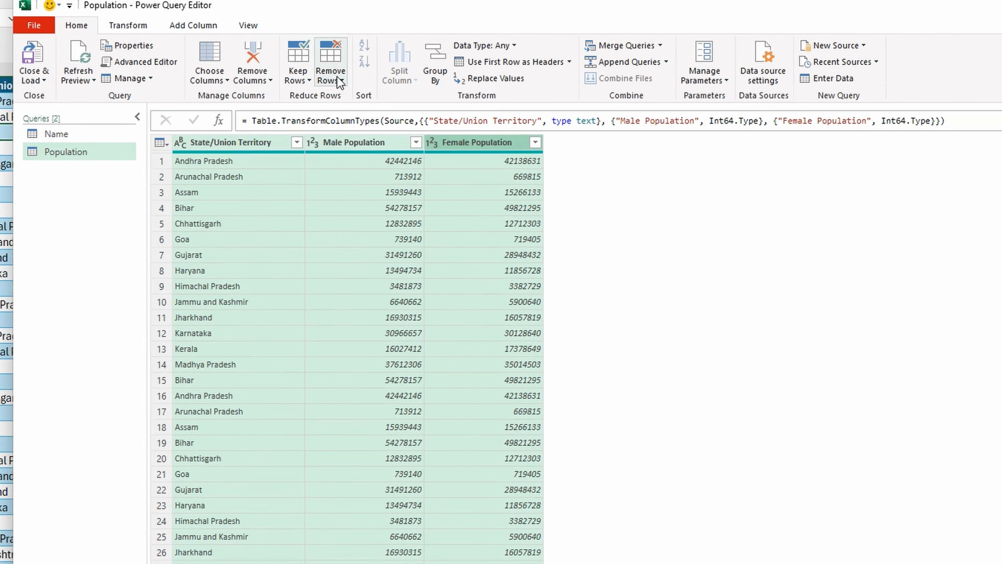
left_click(281, 97)
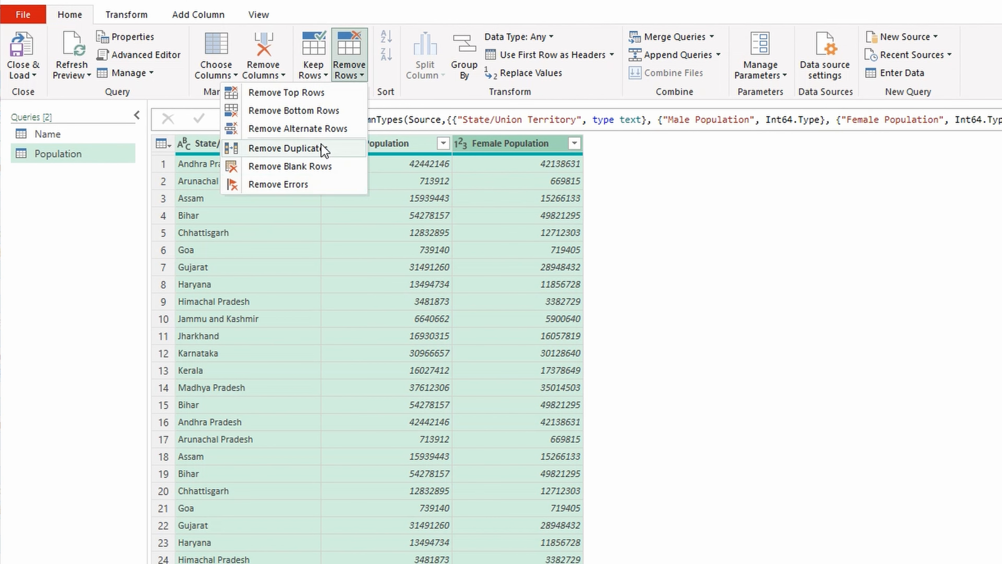
left_click(274, 148)
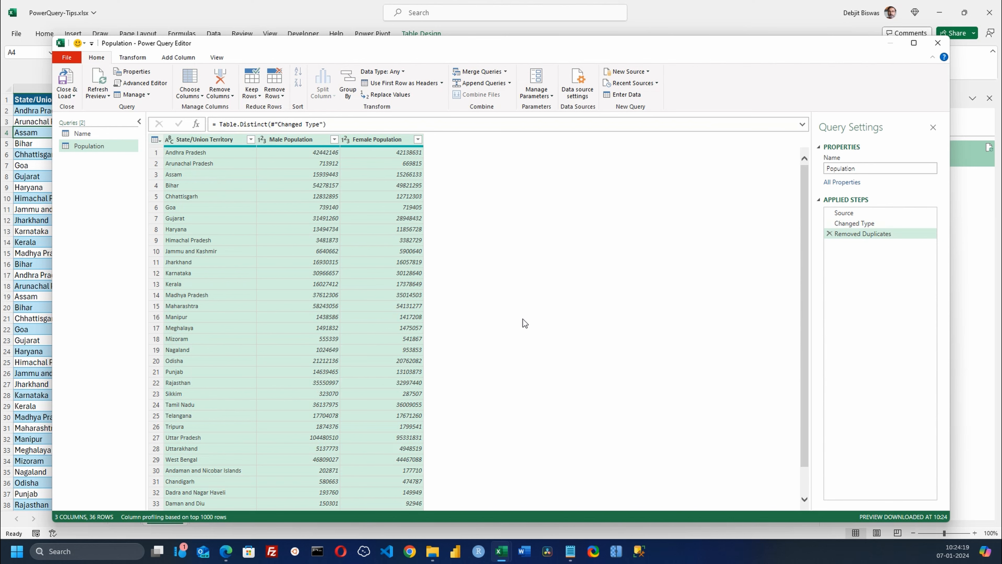
left_click(181, 193)
left_click(188, 207)
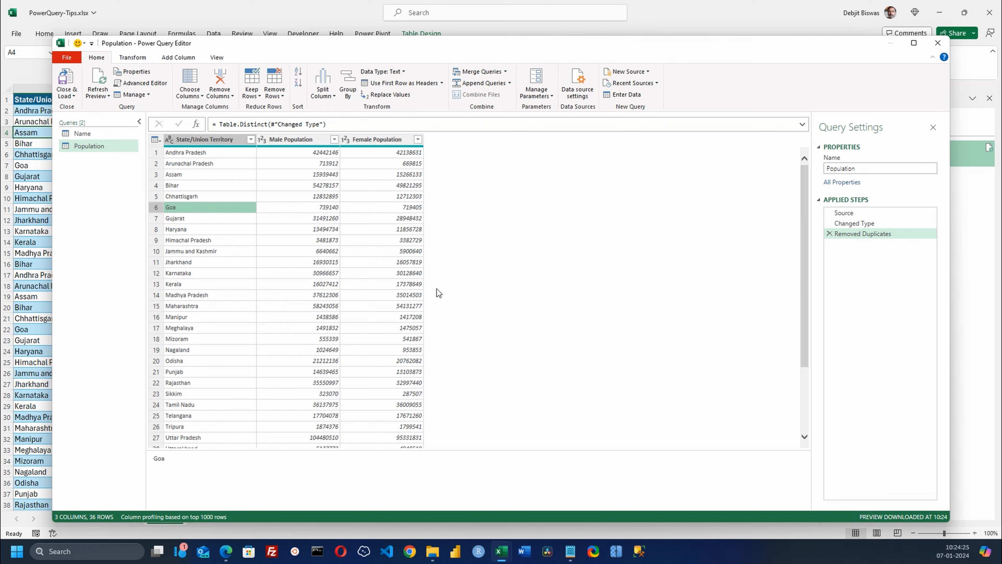
scroll(437, 288, "down", 3)
scroll(435, 290, "up", 3)
Close and load the Population query into a new worksheet and rename that sheet as Population New.
left_click(65, 78)
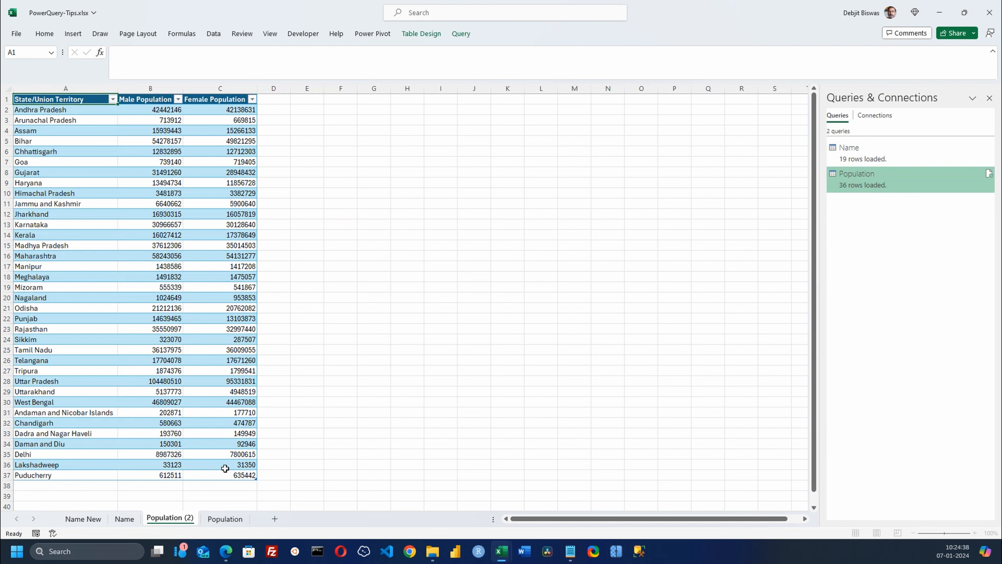
key("BackSpace")
key("BackSpace")
key("BackSpace")
key("BackSpace")
type("New")
key("Return")
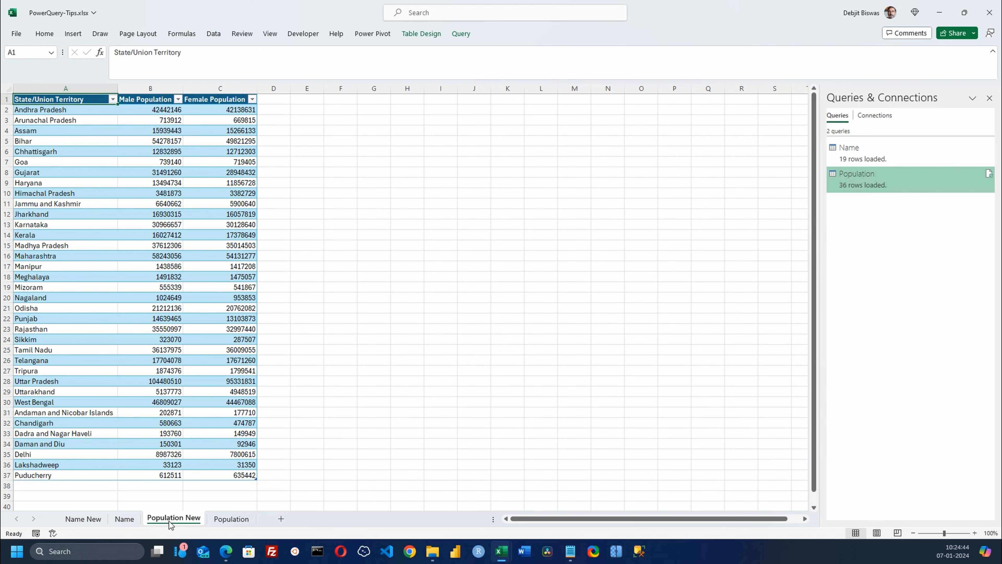
Move the Population New sheet so it sits directly after Name New, and return to the Name New sheet.
left_click_drag(170, 524, 119, 522)
left_click(190, 519)
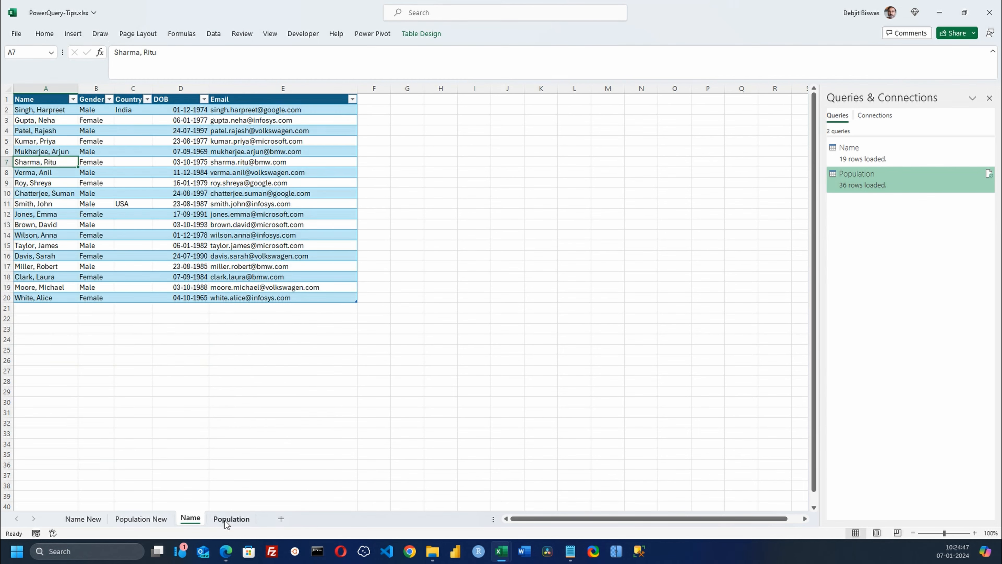
left_click(229, 520)
left_click(81, 520)
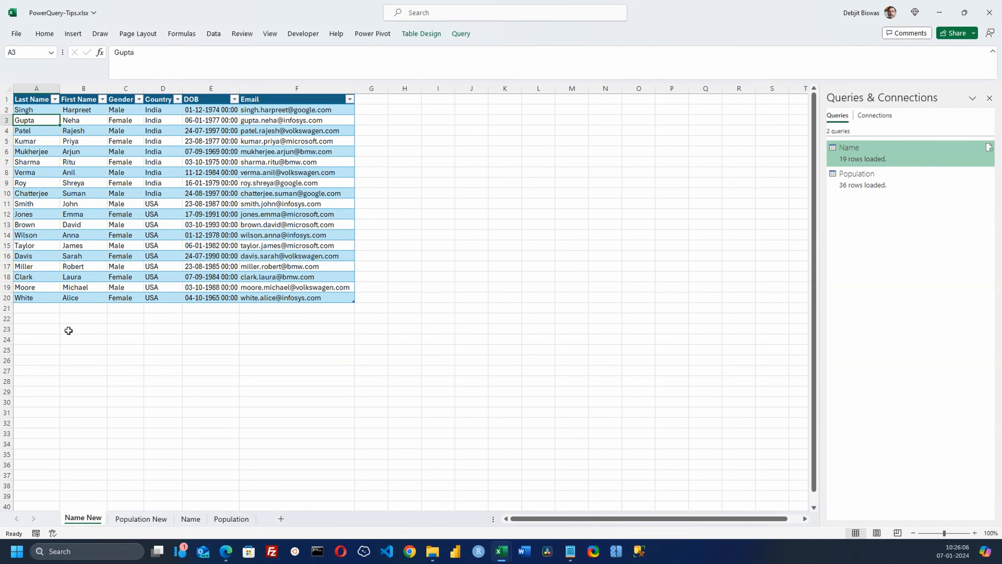
Review the Gender column on the Name New sheet and open the Name query in the Power Query Editor.
left_click(112, 294)
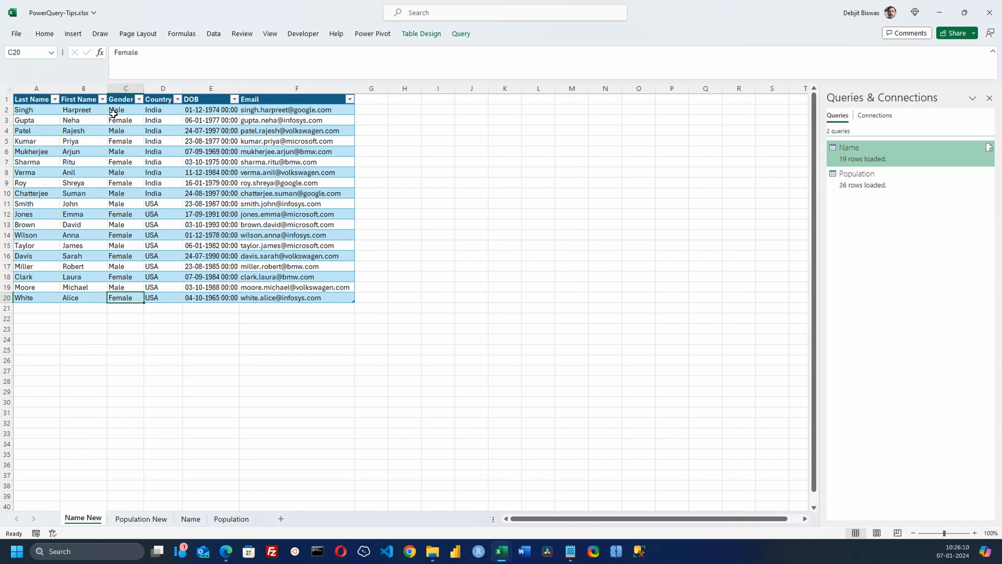
left_click(121, 99)
left_click(121, 88)
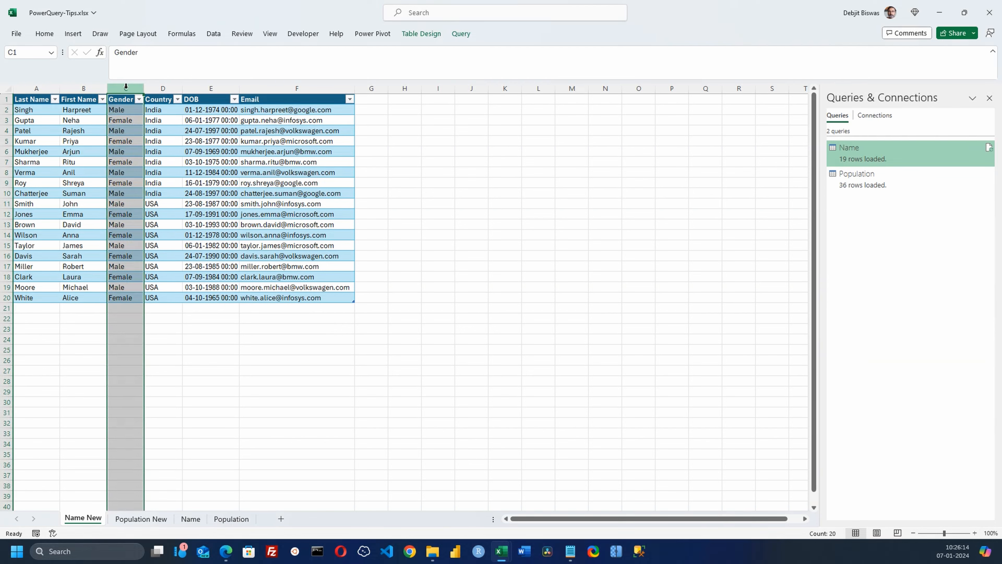
left_click(123, 122)
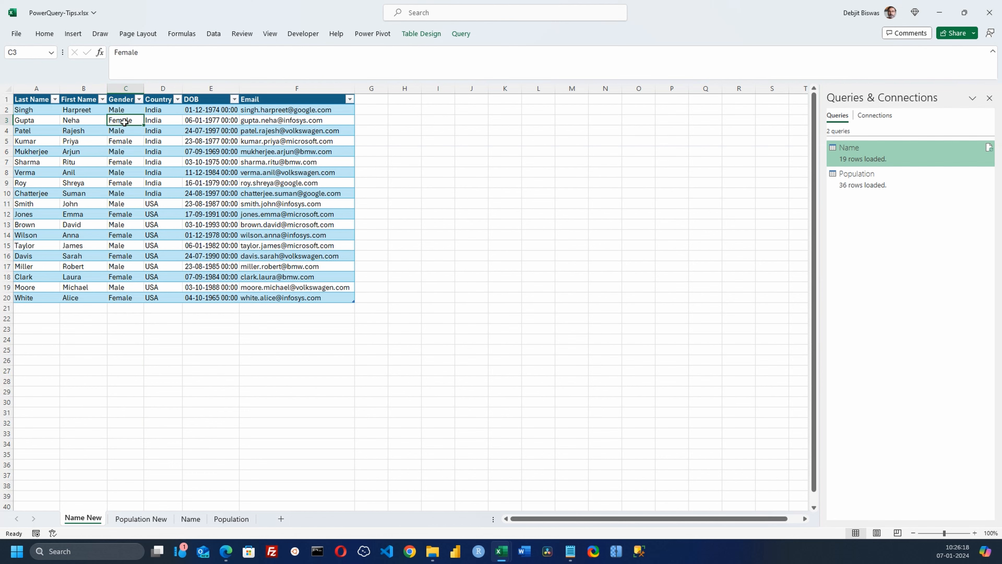
left_click(458, 33)
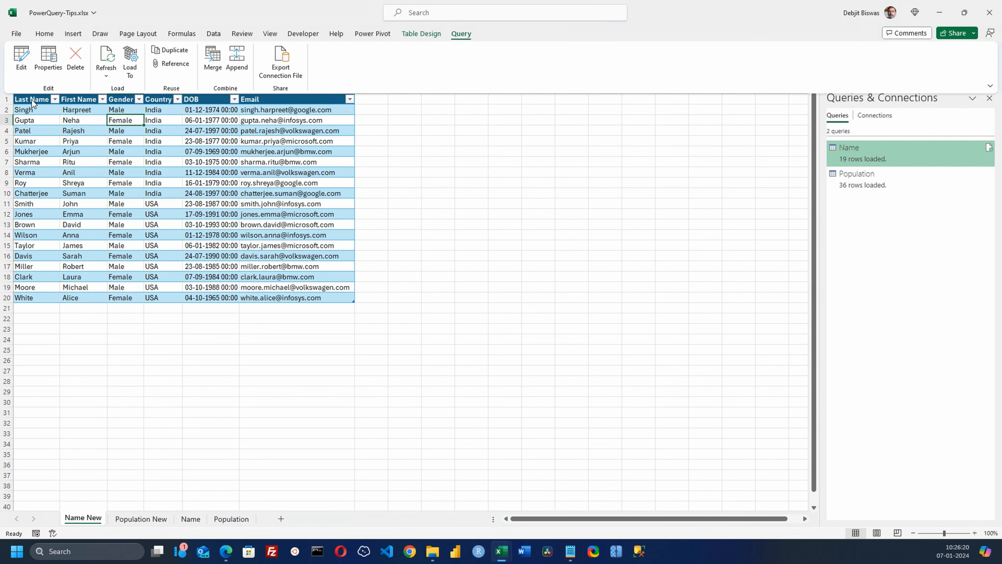
left_click(21, 57)
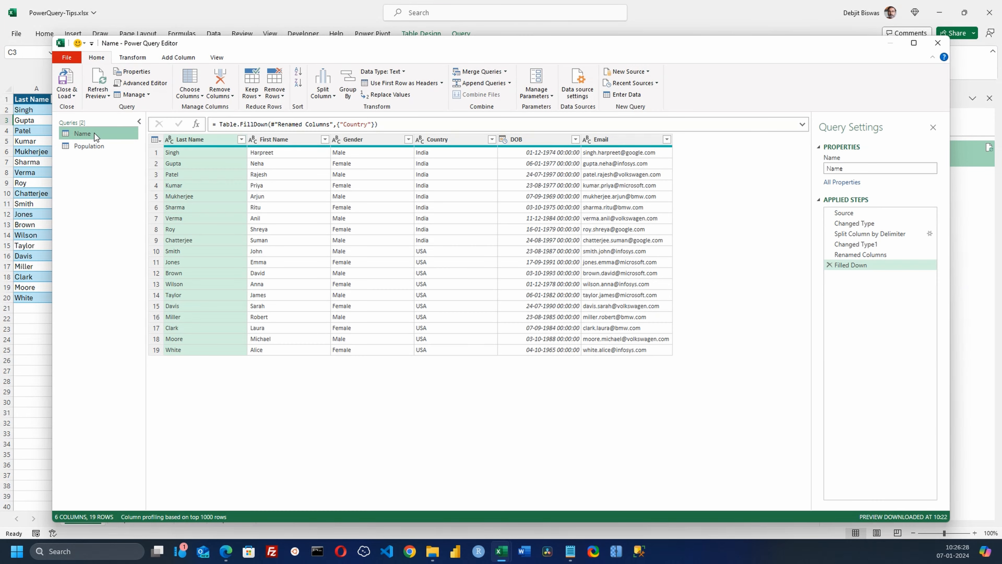
Duplicate the Name query and rename the copy as GengerCount.
left_click(98, 149)
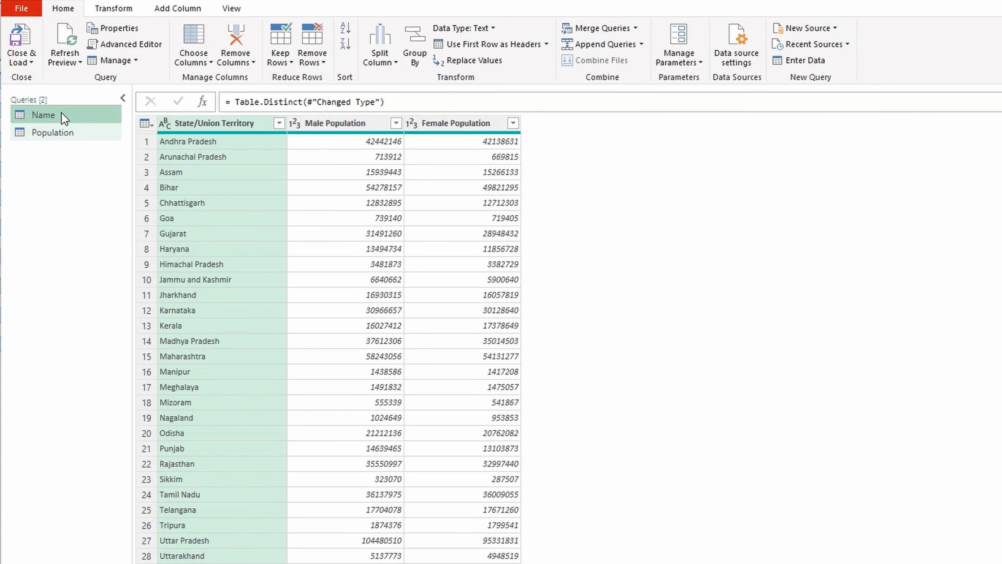
left_click(63, 116)
right_click(64, 116)
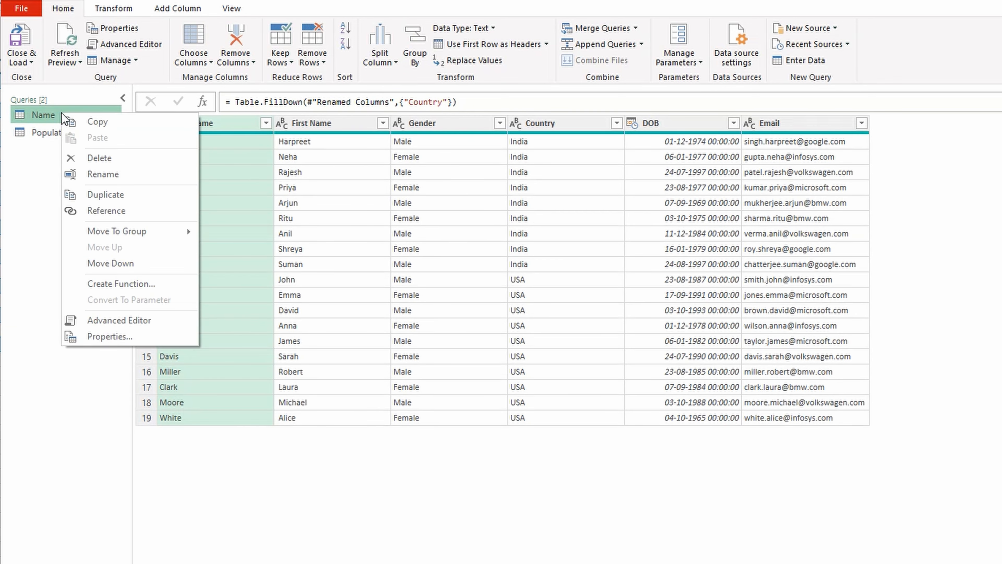
left_click(99, 194)
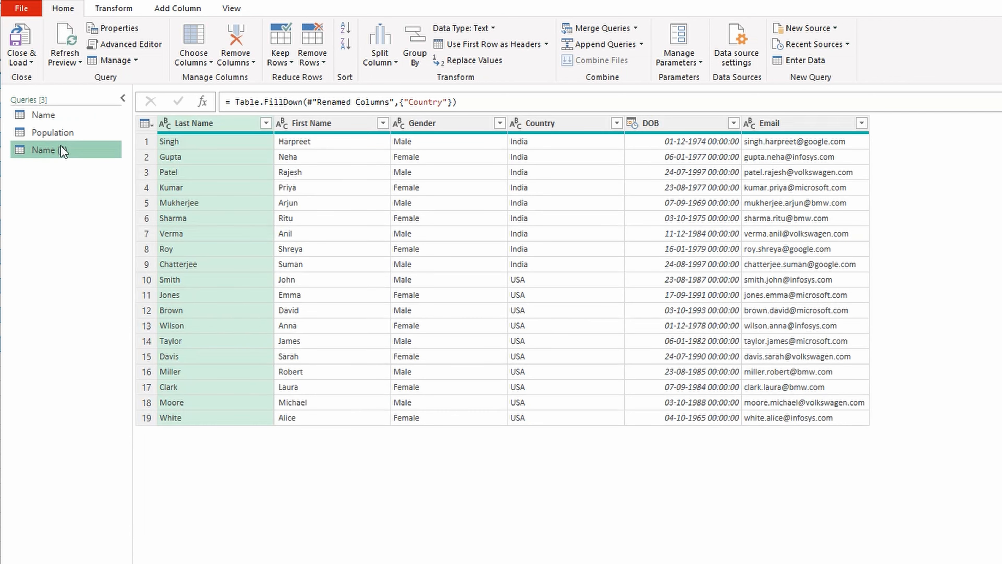
right_click(62, 153)
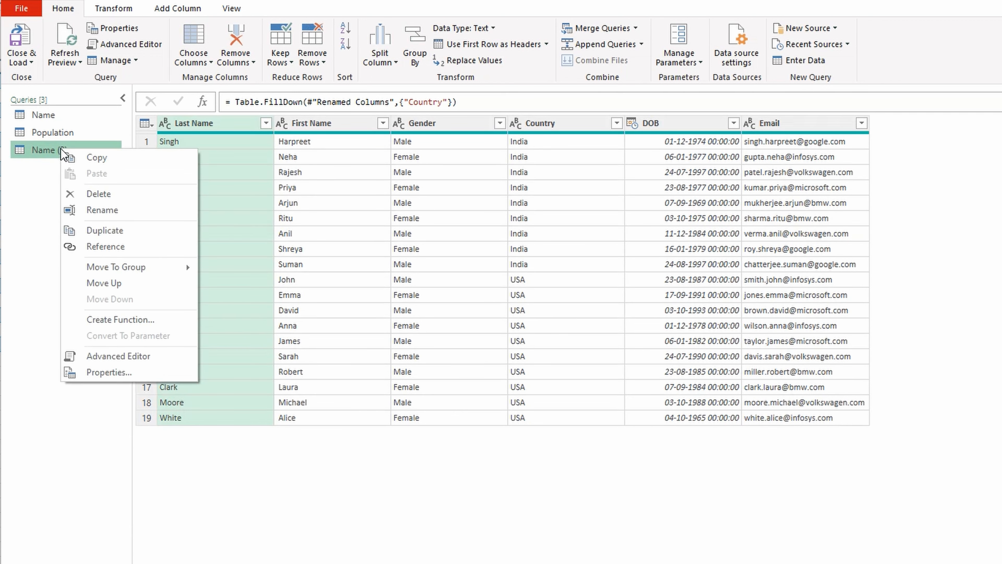
left_click(117, 209)
type("G")
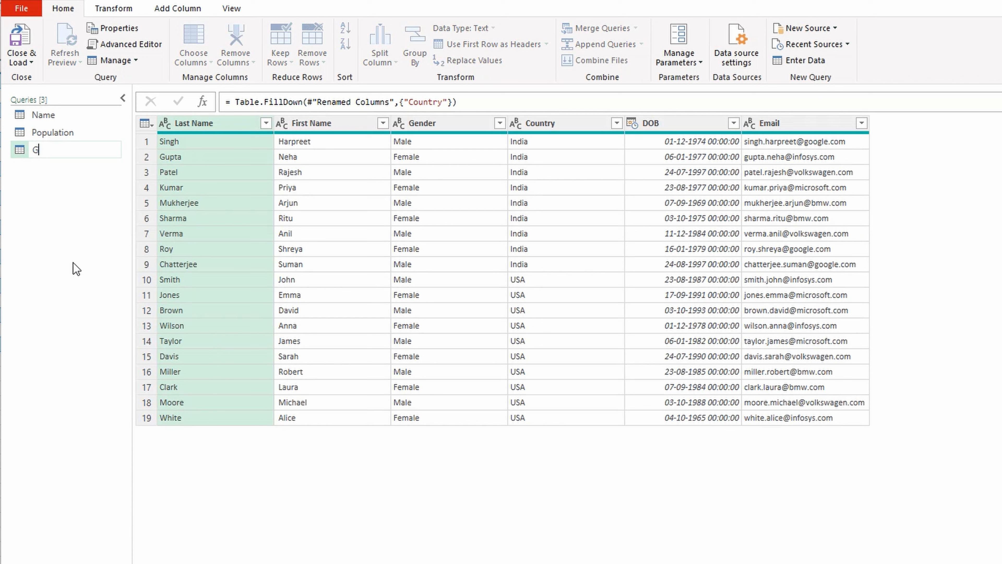
type("engerCount")
key("Return")
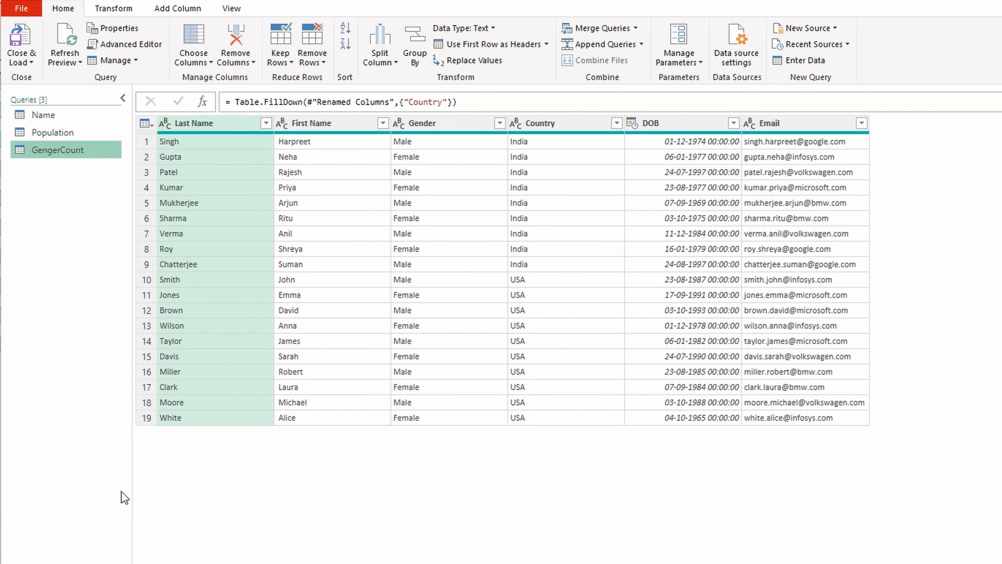
Group the GengerCount query by Gender with a Count Rows column named Count, and close and load it to a worksheet.
left_click(443, 123)
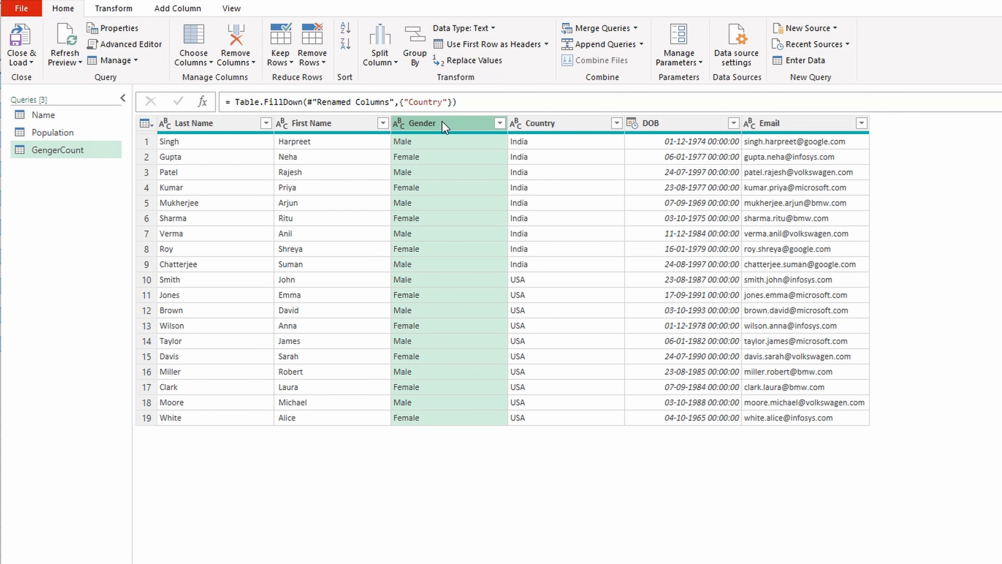
left_click(111, 10)
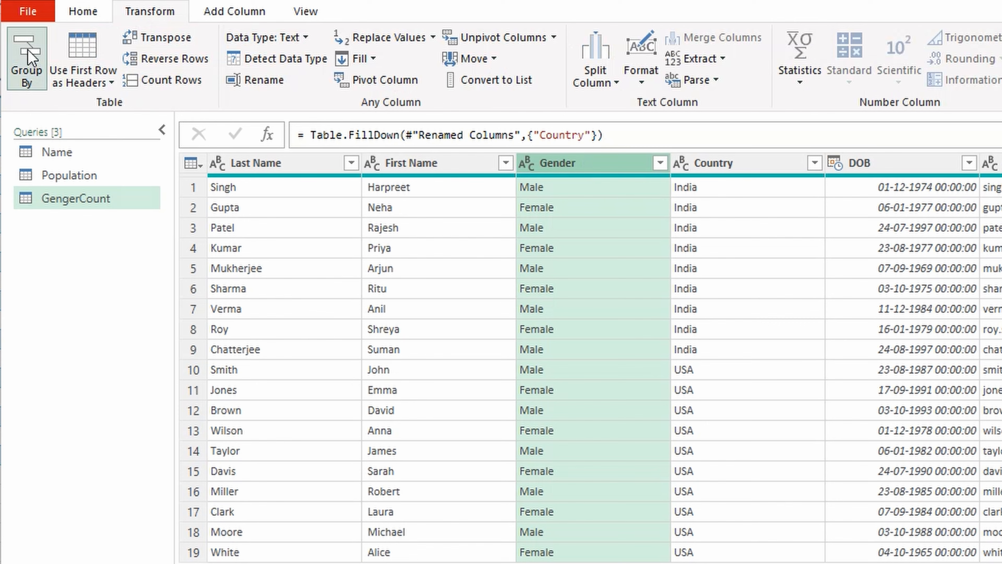
left_click(29, 51)
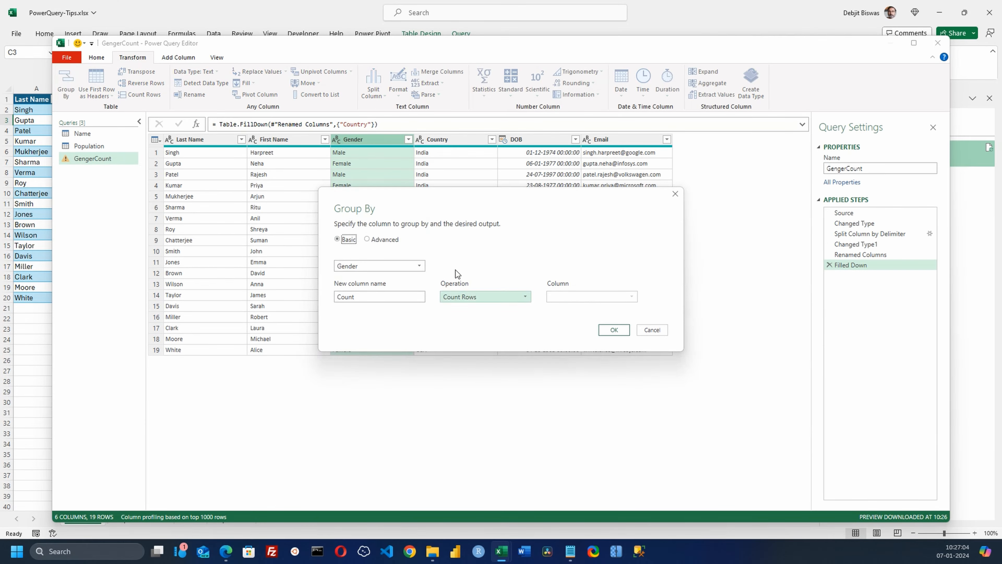
left_click(376, 298)
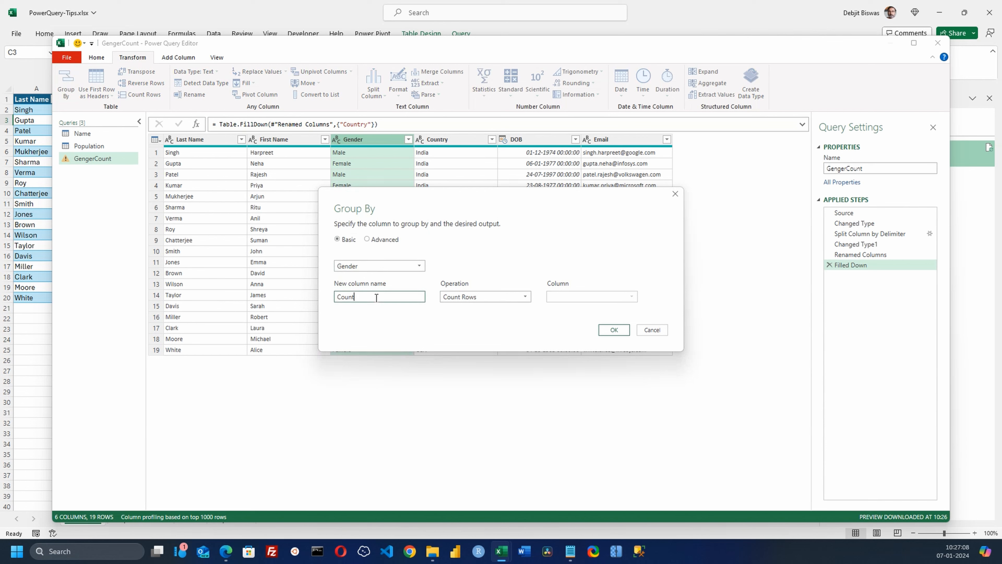
left_click(486, 300)
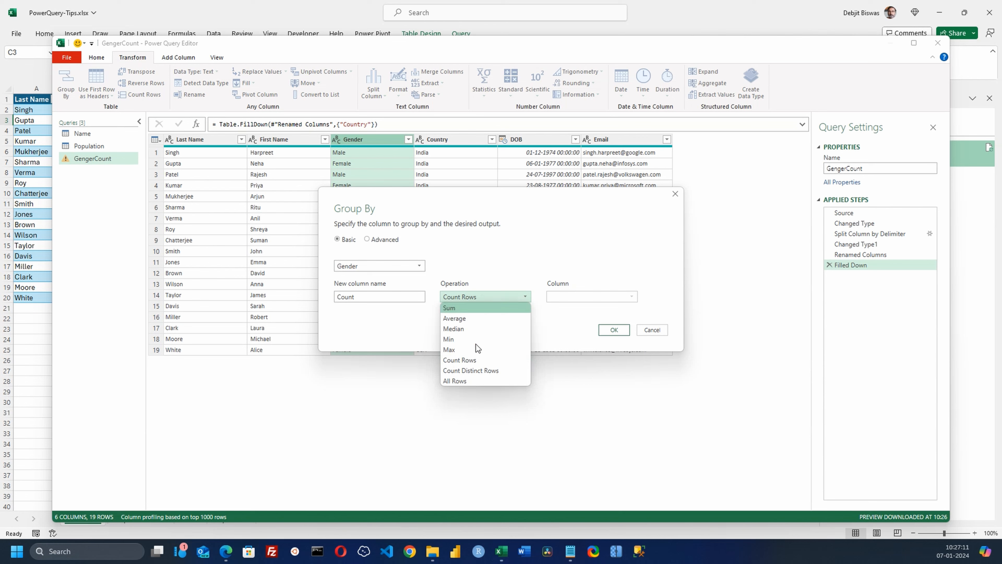
left_click(473, 359)
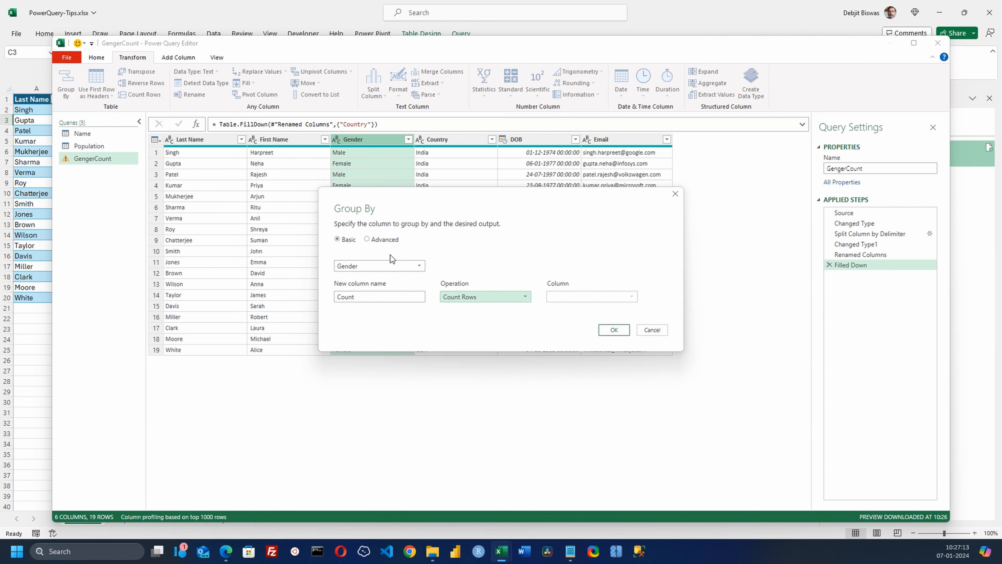
left_click(614, 330)
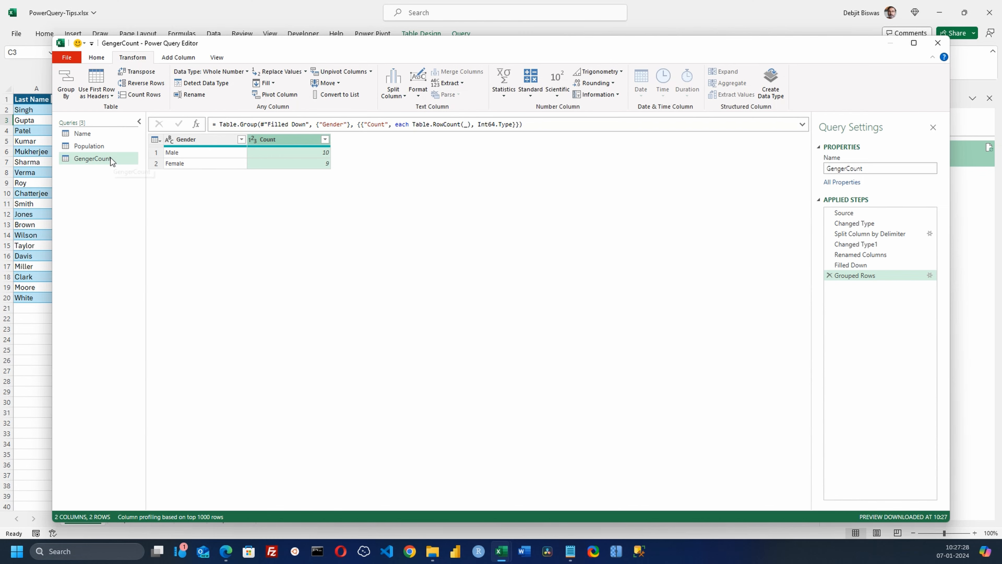
left_click(102, 57)
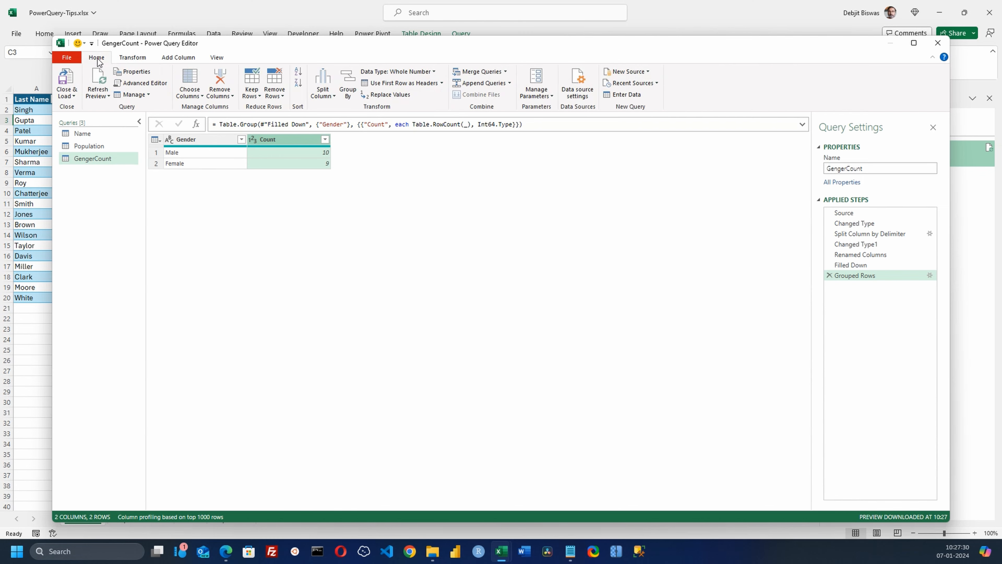
left_click(67, 77)
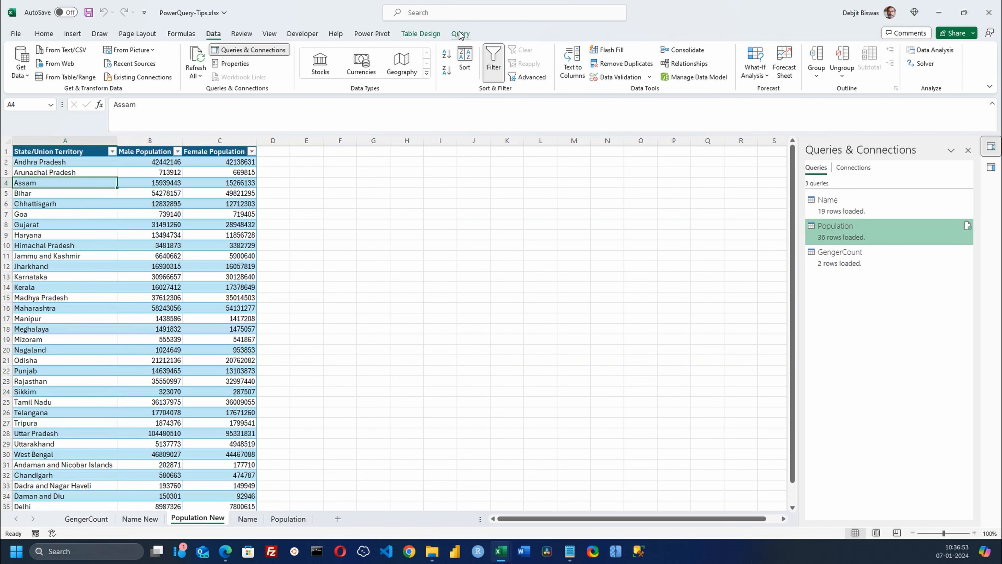
Open the Population query in the Power Query Editor and review its state, male and female population columns.
left_click(460, 34)
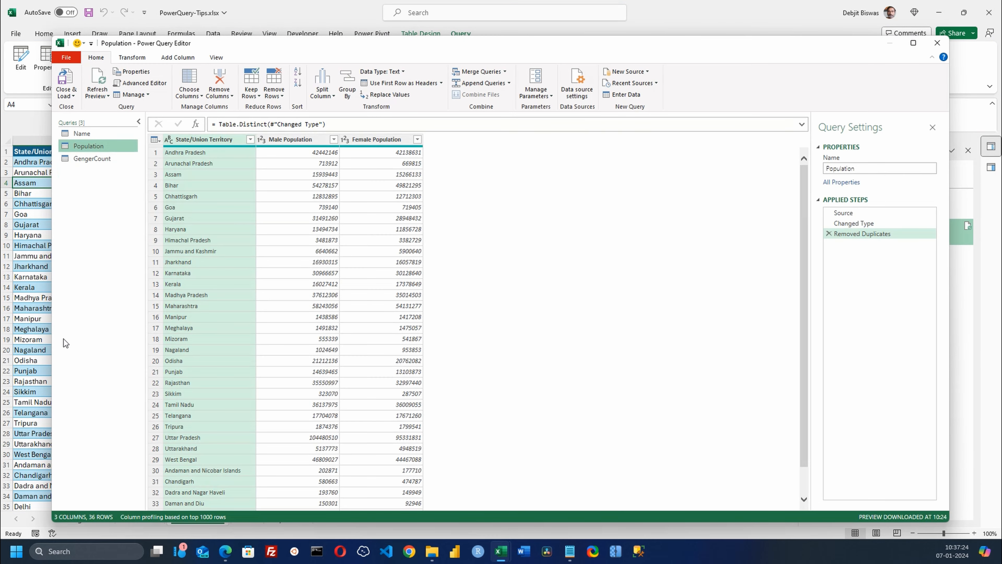
left_click(307, 141)
left_click(364, 141)
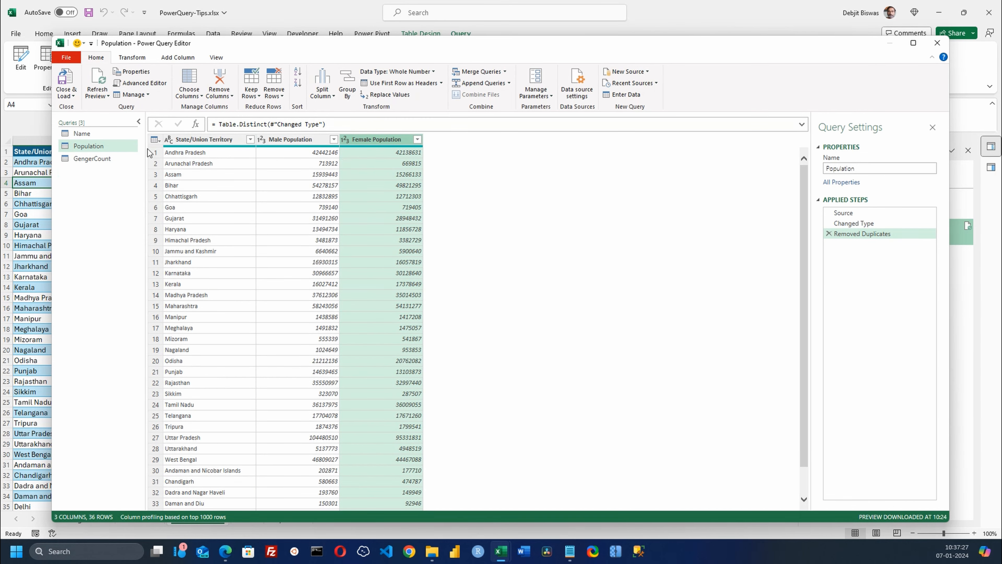
left_click(203, 141)
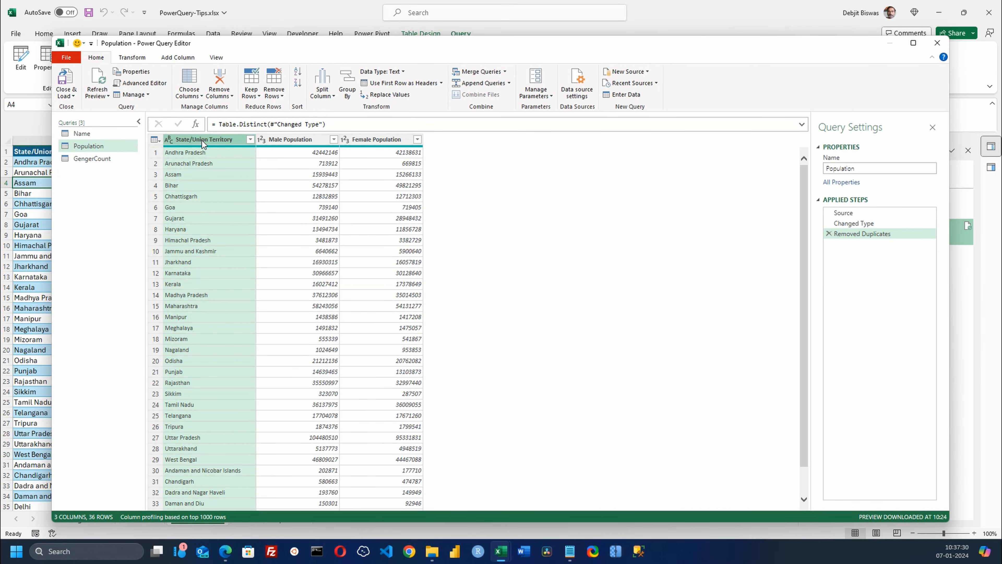
left_click(288, 137)
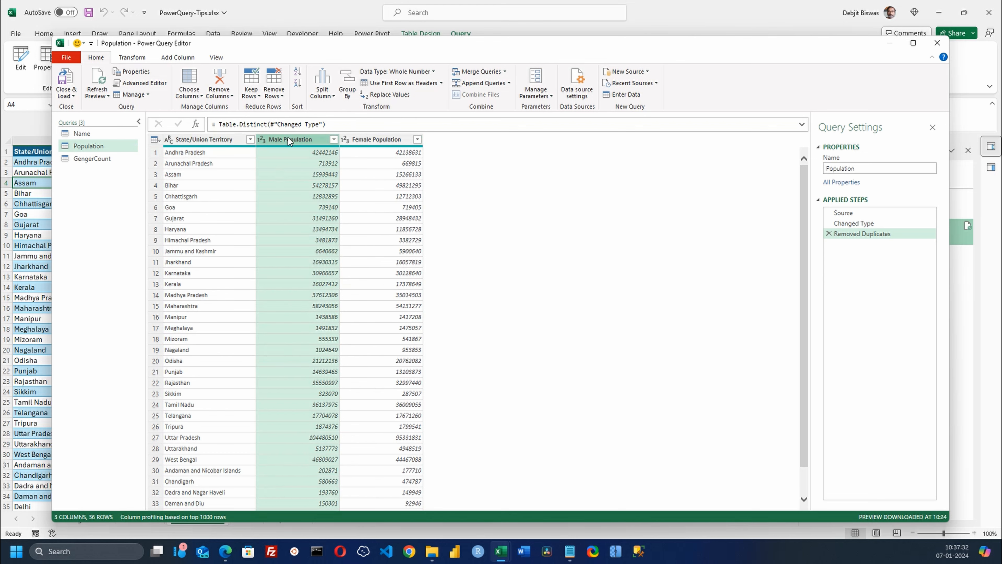
left_click(384, 142, "ctrl")
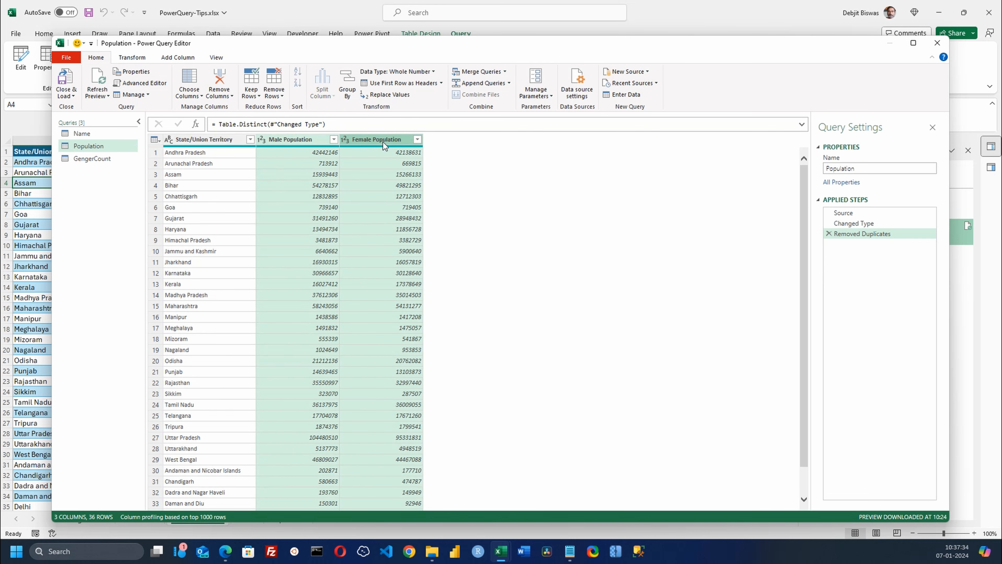
Transpose the Population query's table with all three columns selected.
left_click(131, 58)
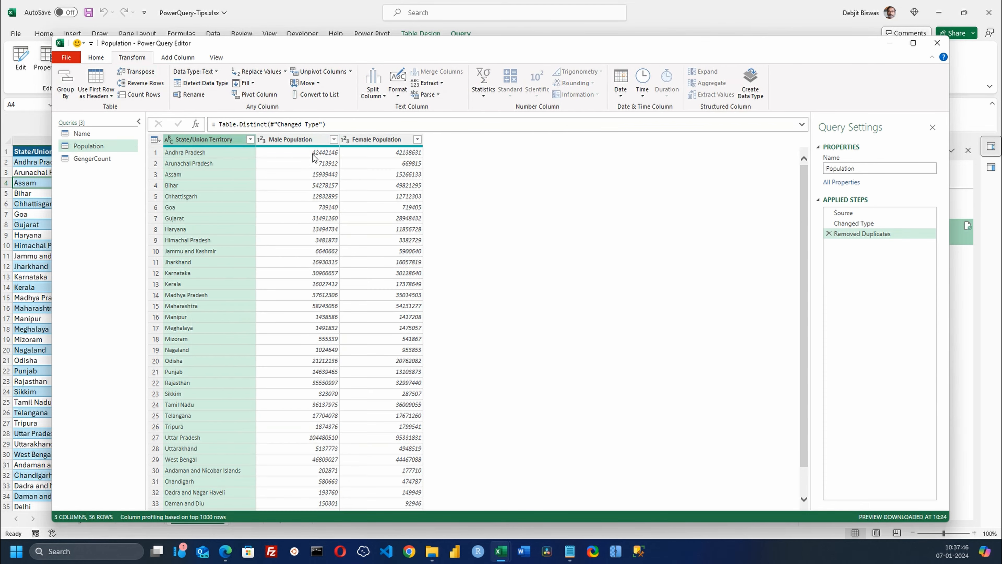
left_click(303, 141, "ctrl")
left_click(385, 141, "ctrl")
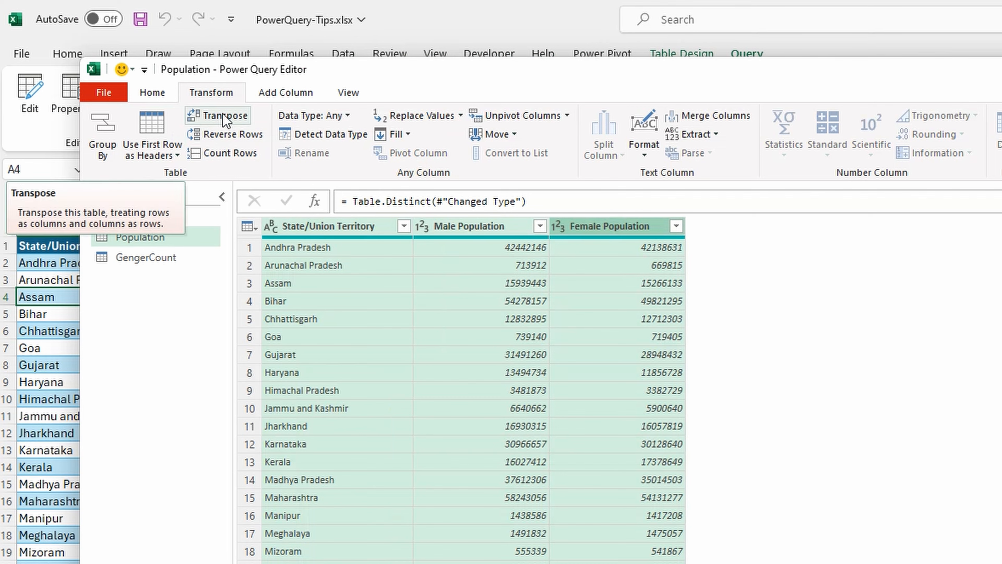
left_click(225, 118)
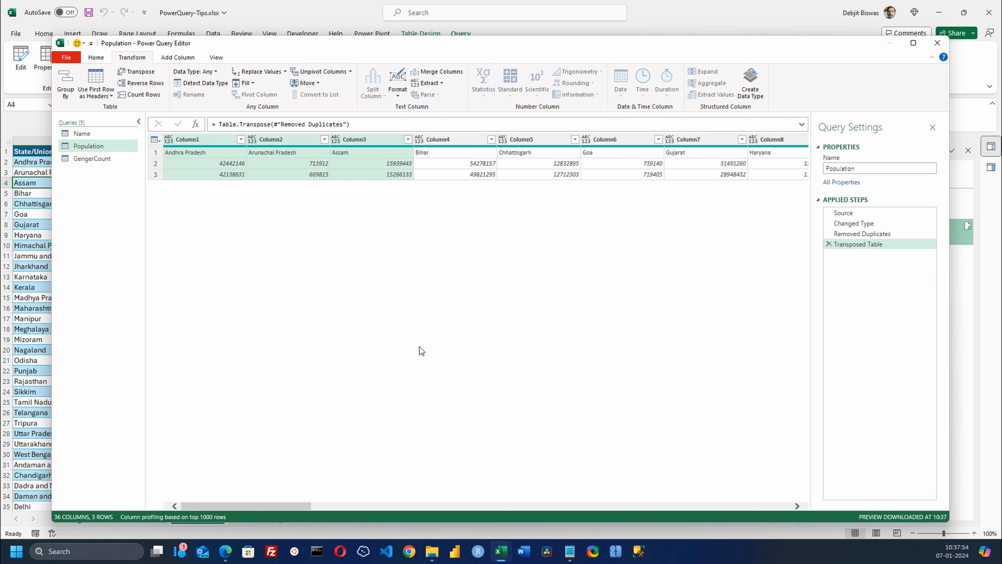
Examine the transposed table's state names and population values in the Andhra Pradesh and Arunachal Pradesh columns.
left_click(210, 155)
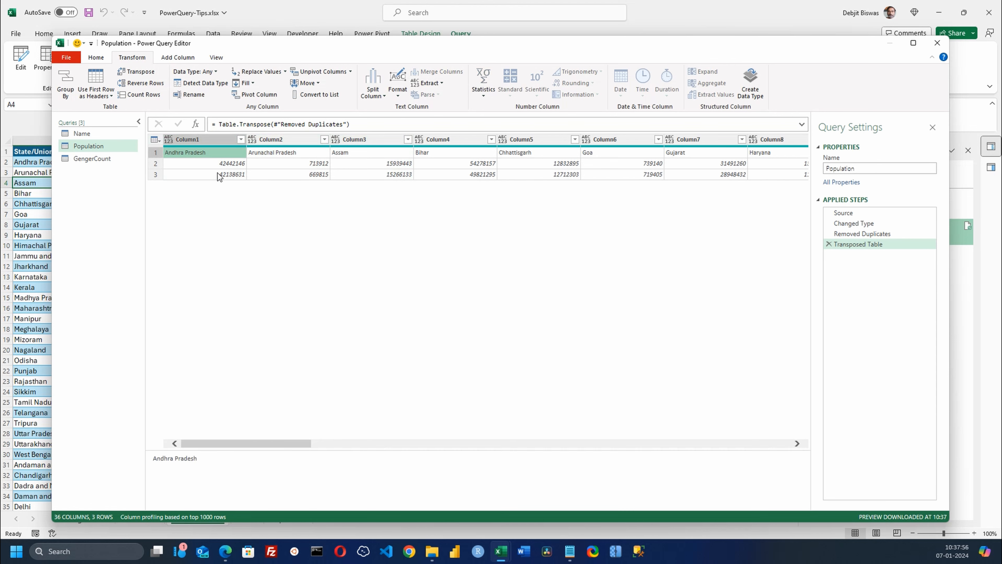
left_click(218, 164)
left_click(218, 175)
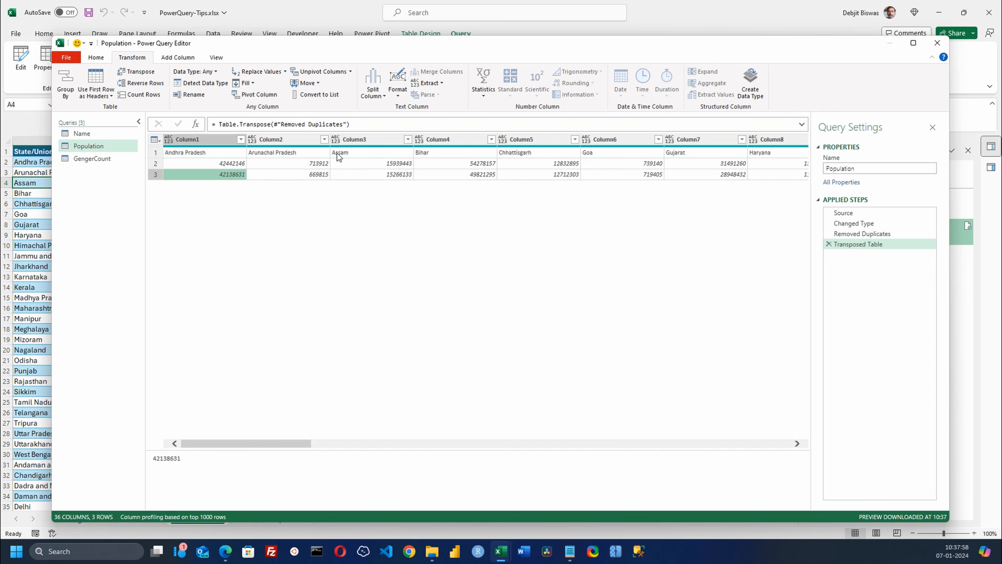
left_click(270, 155)
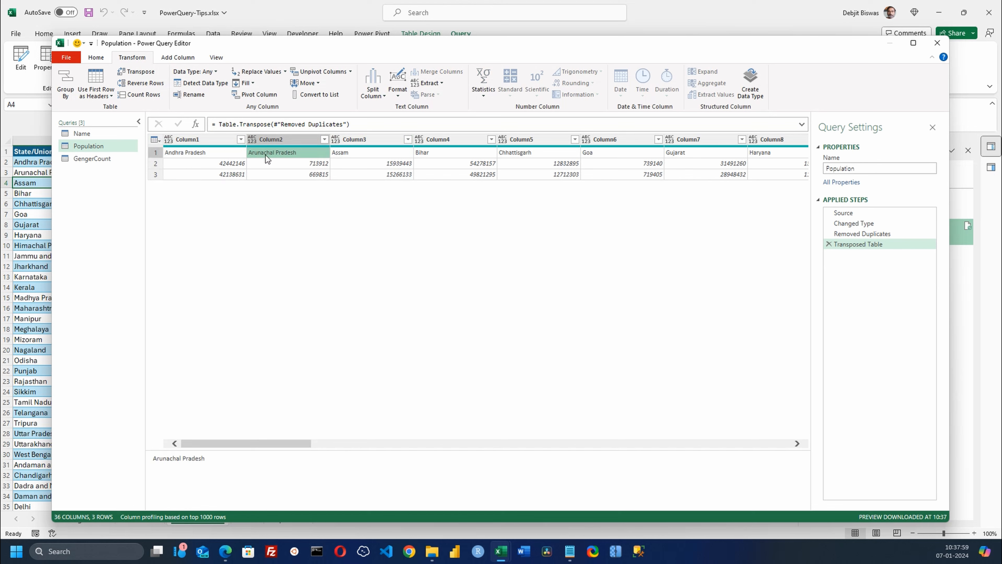
left_click(188, 154)
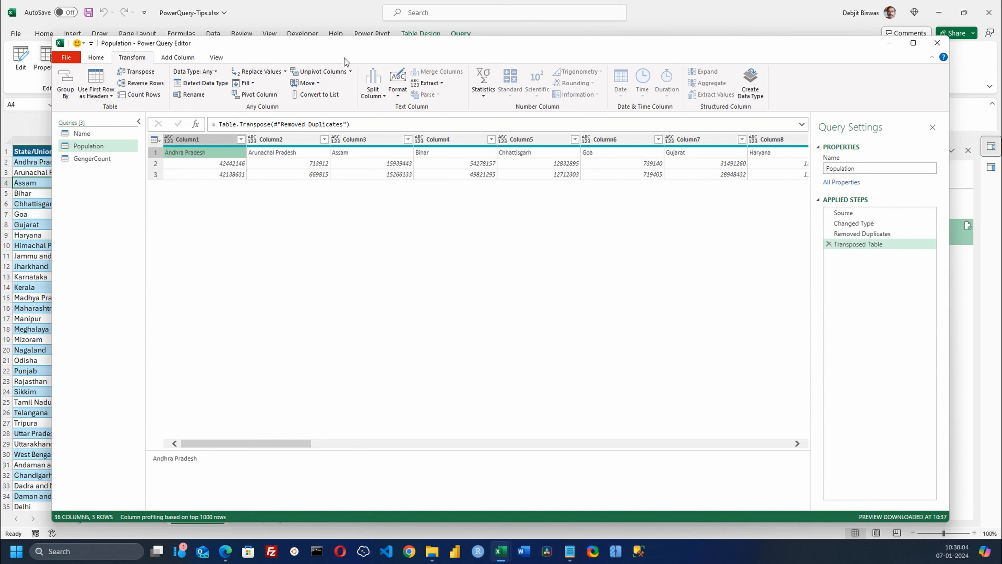
left_click(99, 59)
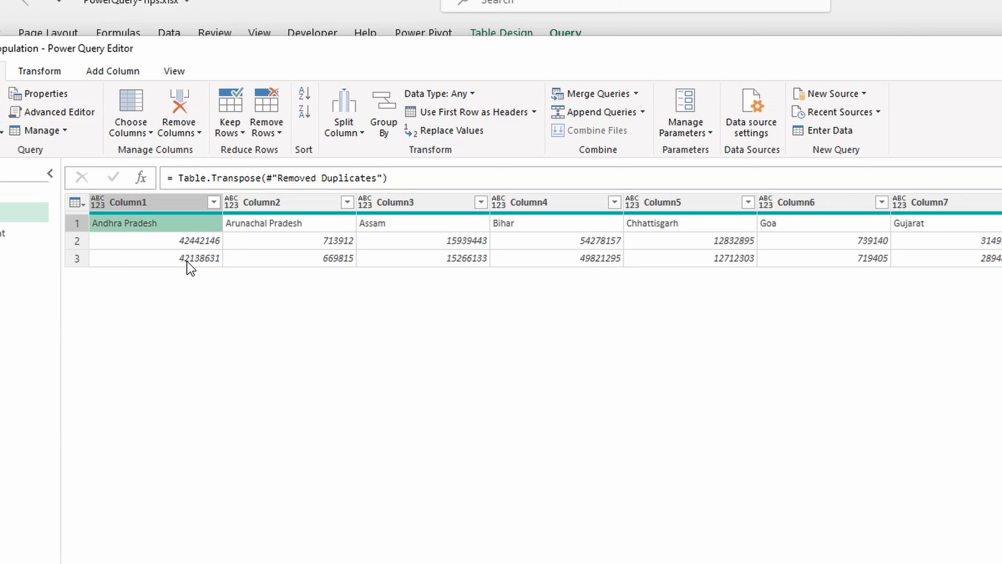
Promote the first row of the transposed Population table to headers and turn the headers back into the first row.
left_click(520, 115)
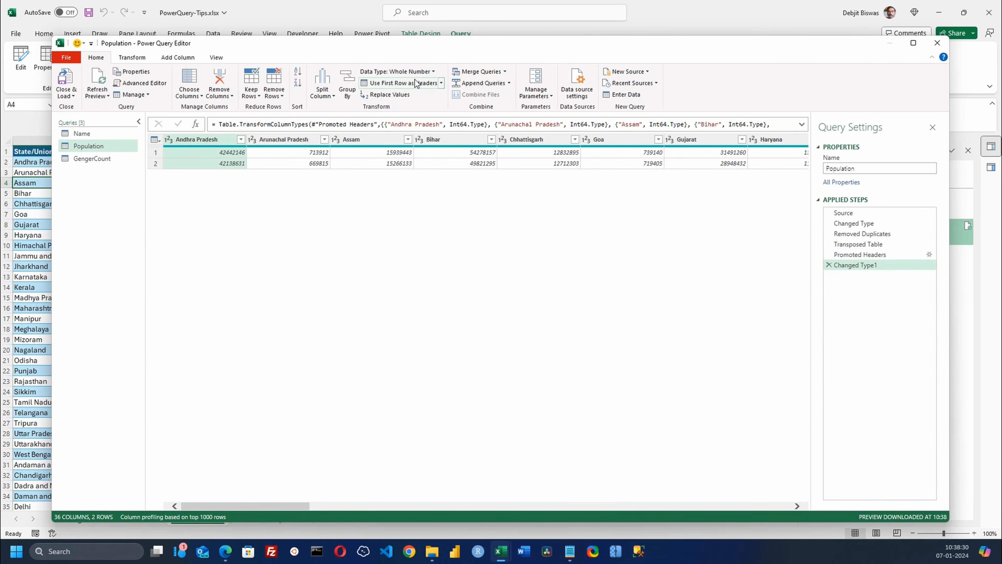
left_click(441, 84)
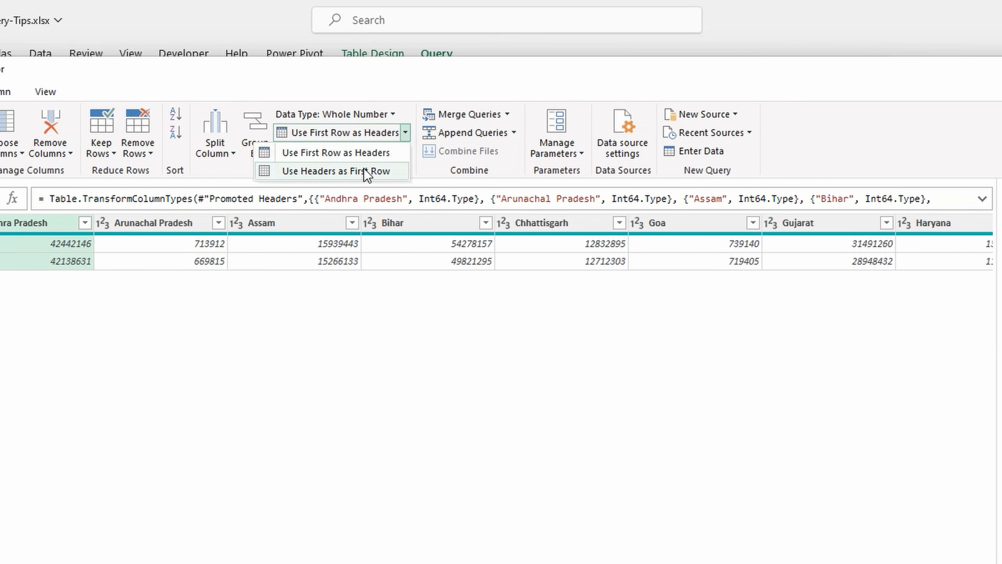
left_click(364, 168)
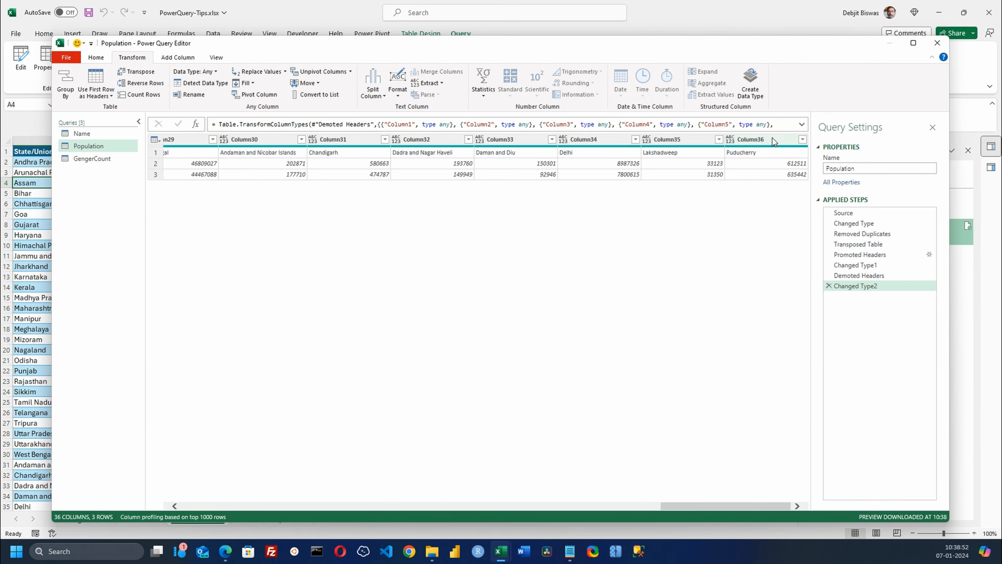
Transpose the Population table again with all columns through Column36 selected.
left_click(772, 138, "shift")
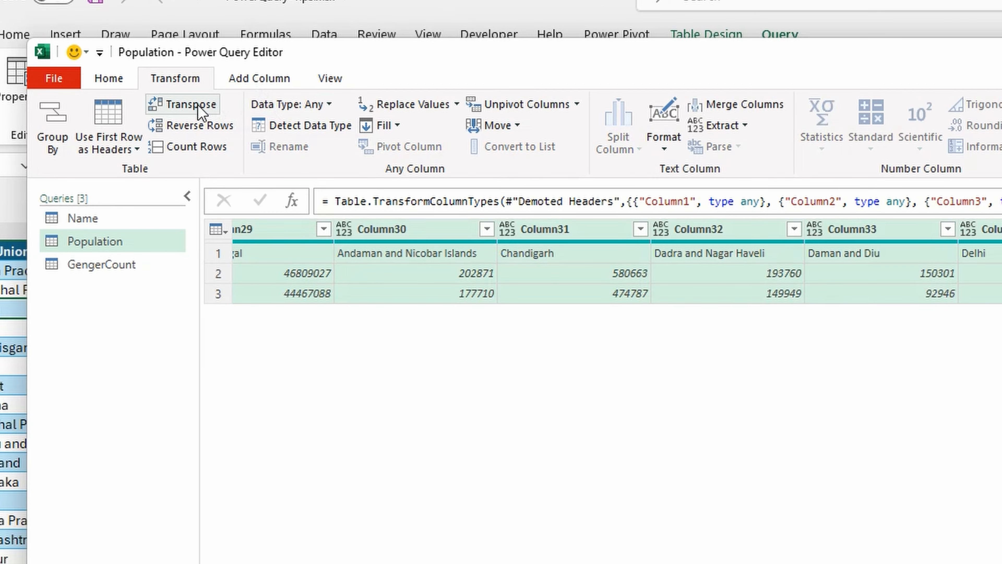
left_click(142, 73)
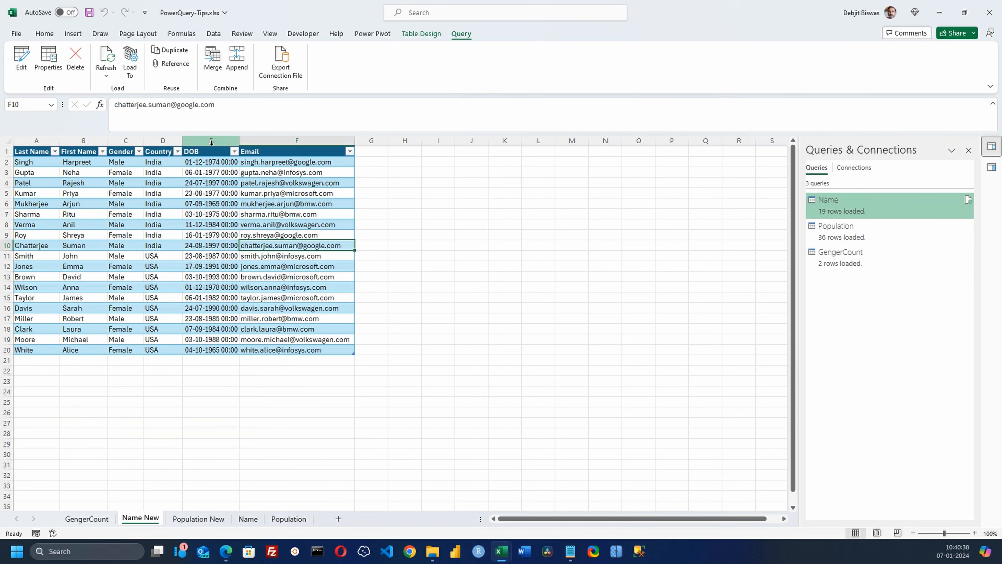
Review the DOB column on the Name New sheet and open the Name query in a maximized Power Query Editor.
left_click(211, 141)
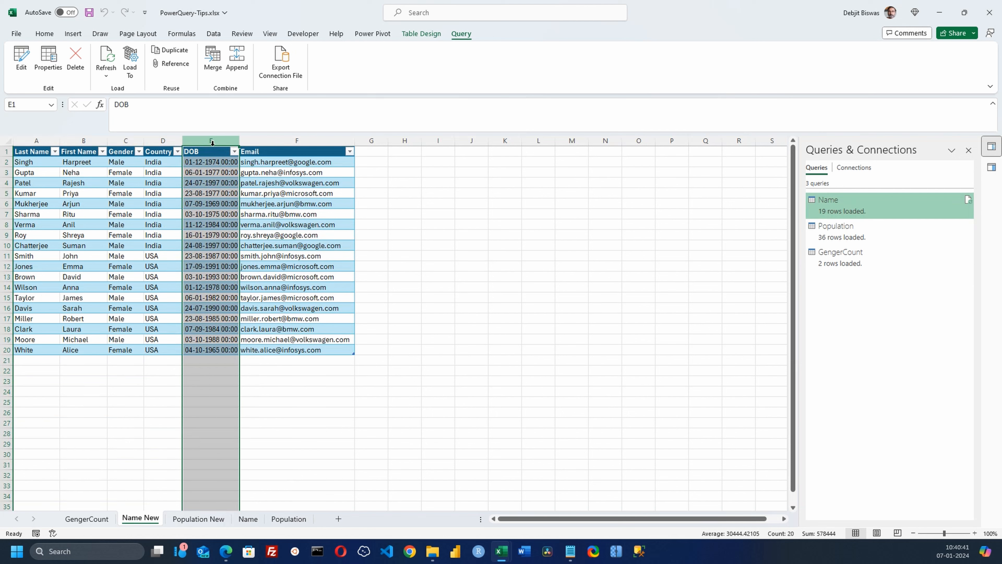
left_click(103, 193)
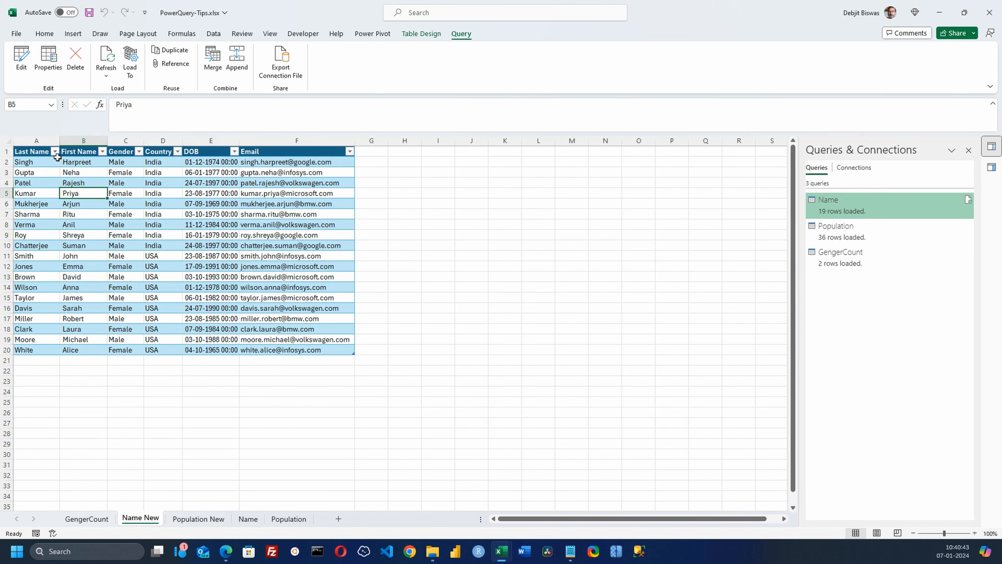
left_click(29, 172)
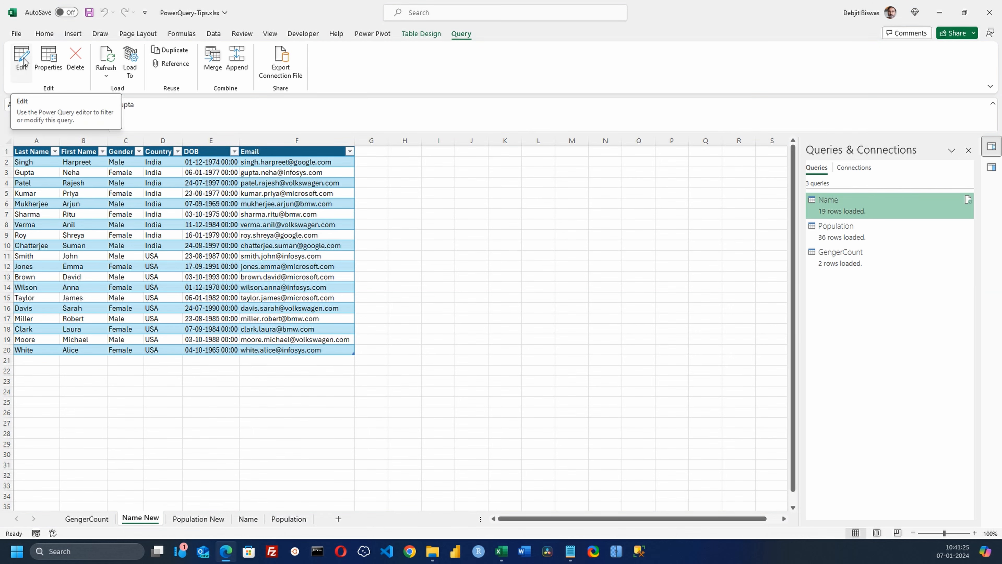
left_click(23, 61)
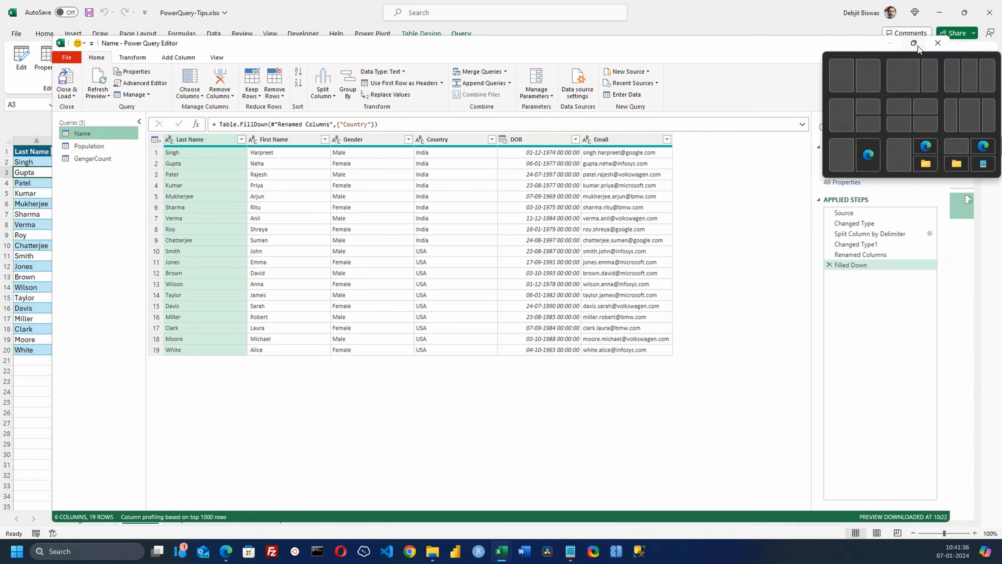
left_click(916, 45)
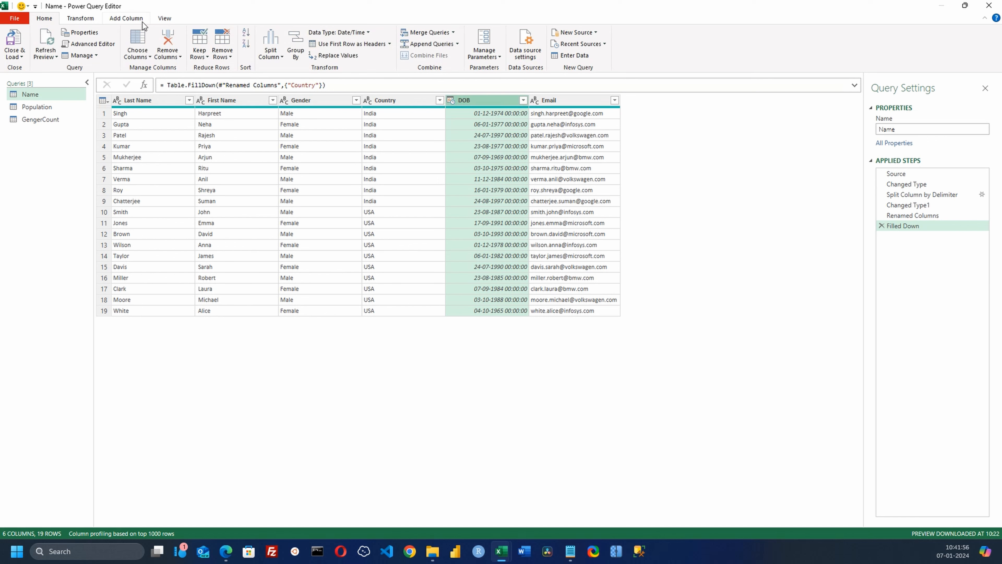
Add an Age column to the Name query calculated from the DOB column's dates.
left_click(126, 20)
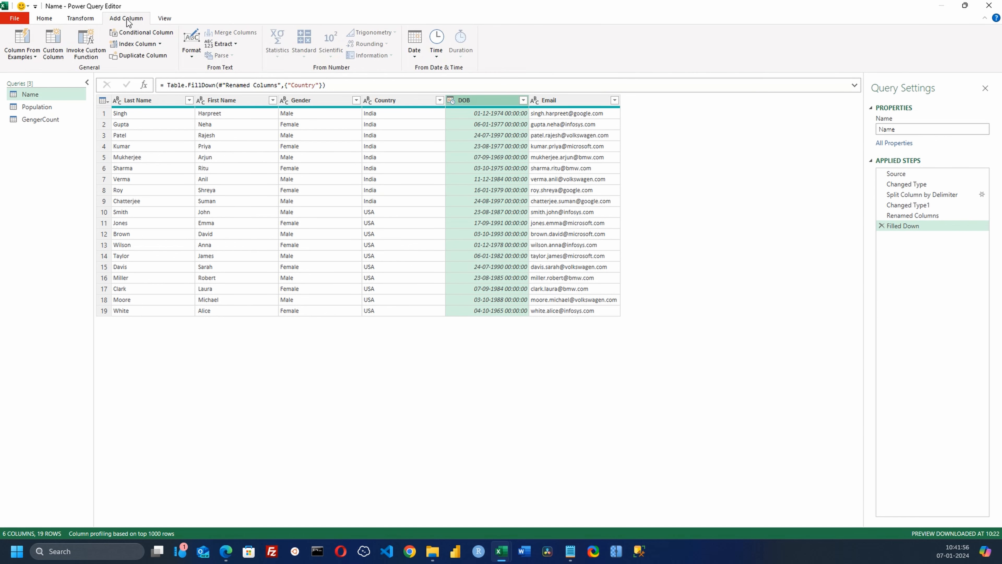
left_click(414, 52)
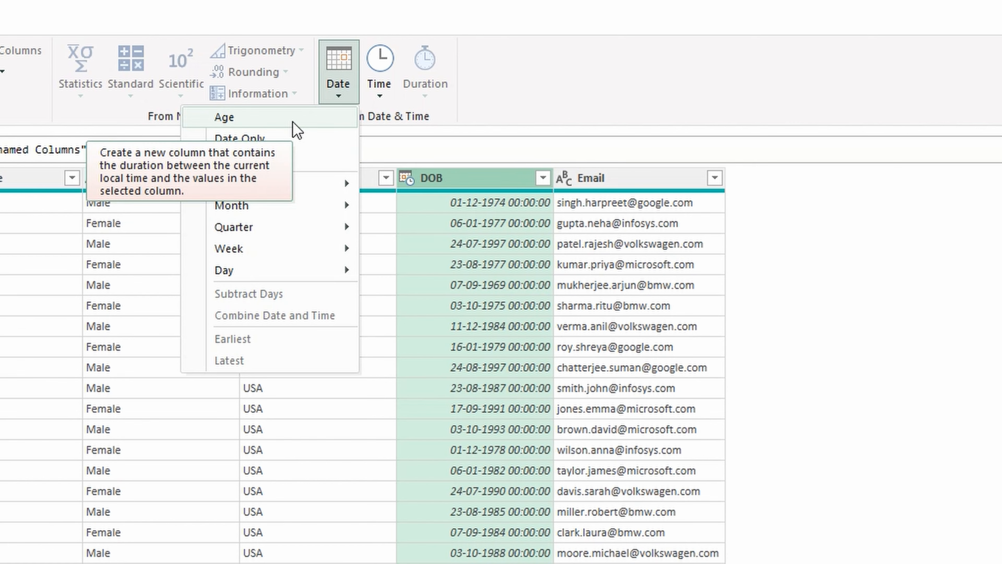
left_click(292, 121)
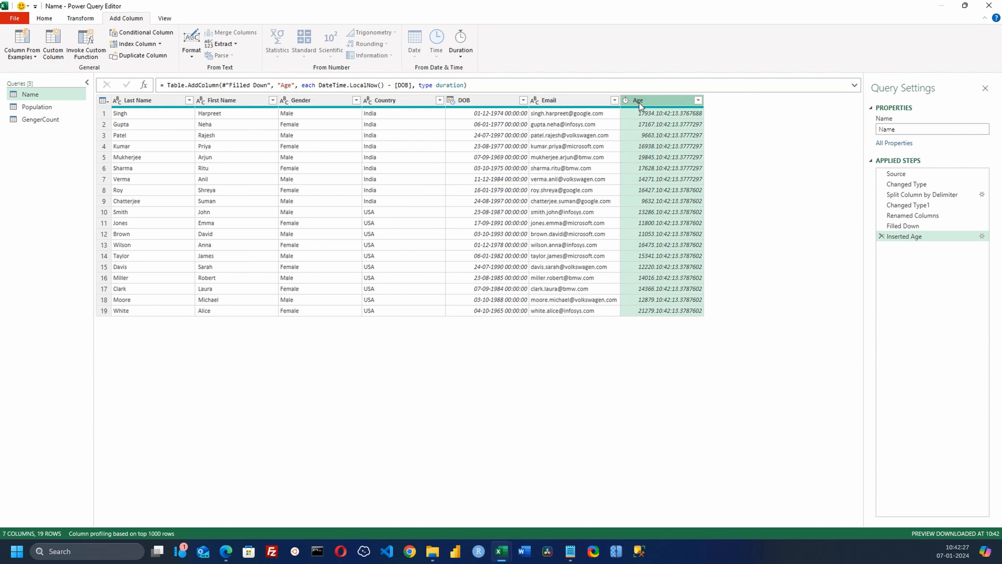
Transform the Age column's durations into Total Years.
left_click(79, 19)
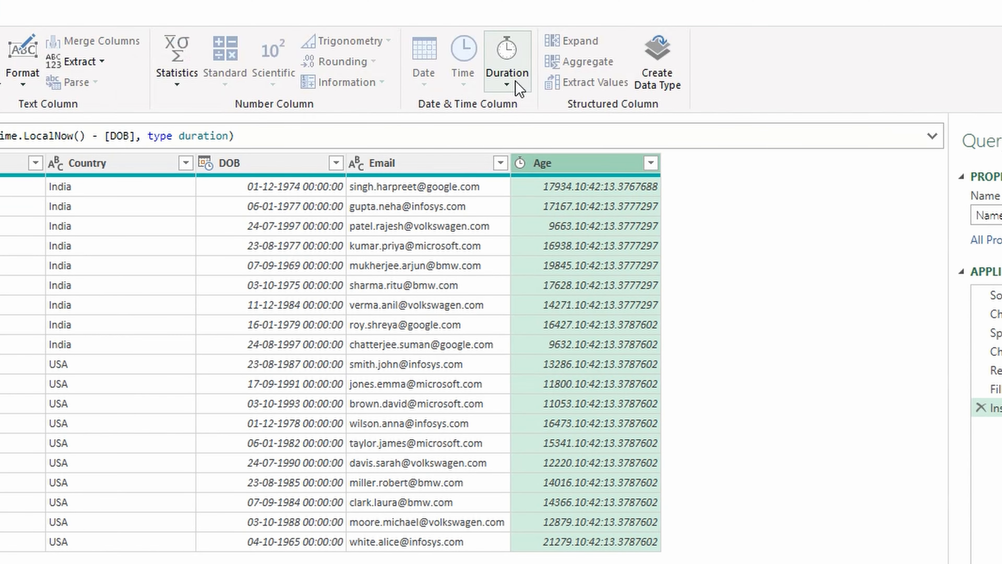
left_click(507, 79)
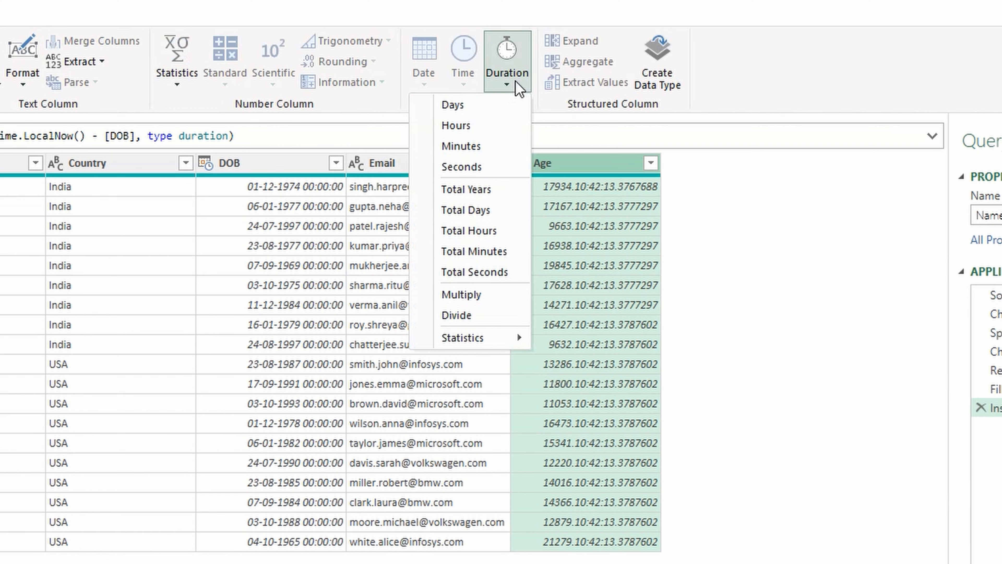
left_click(465, 190)
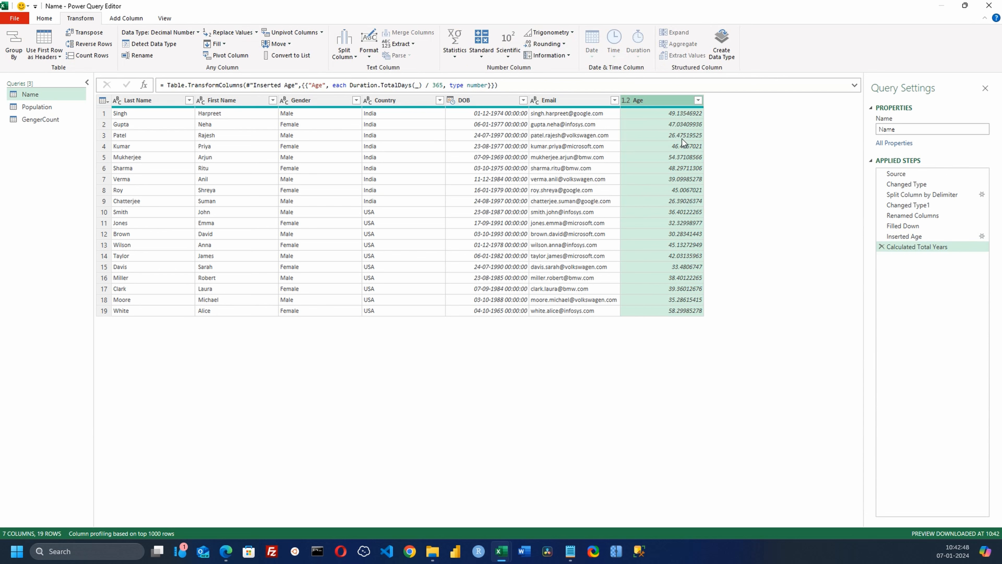
Set the Age column's data type to Whole Number, and close and load the Name query.
left_click(627, 99)
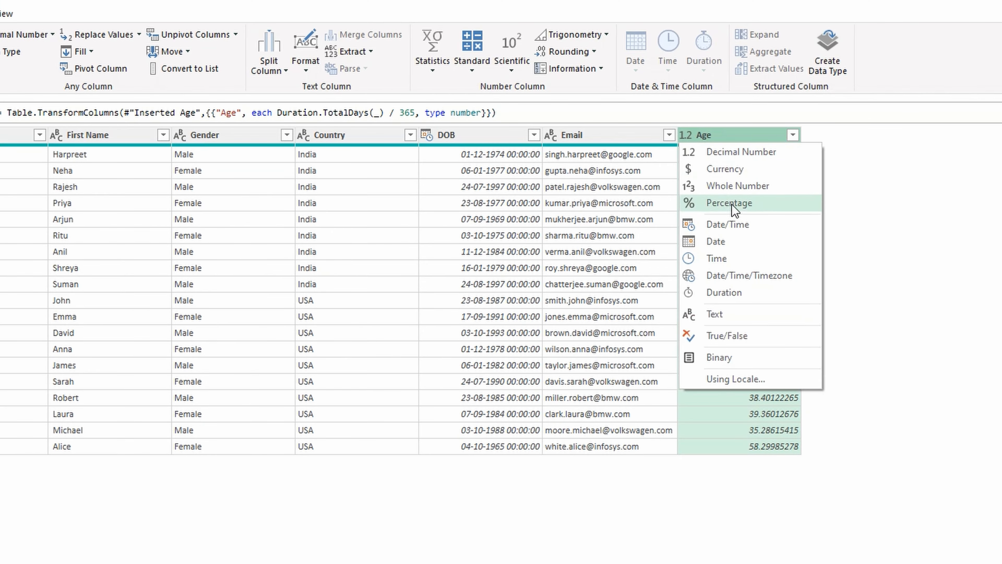
left_click(766, 190)
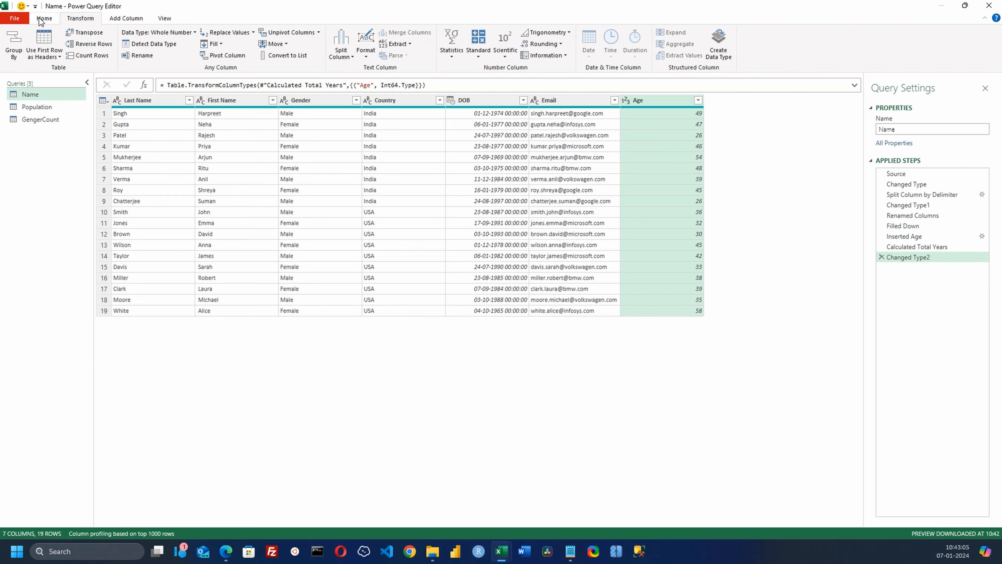
left_click(44, 19)
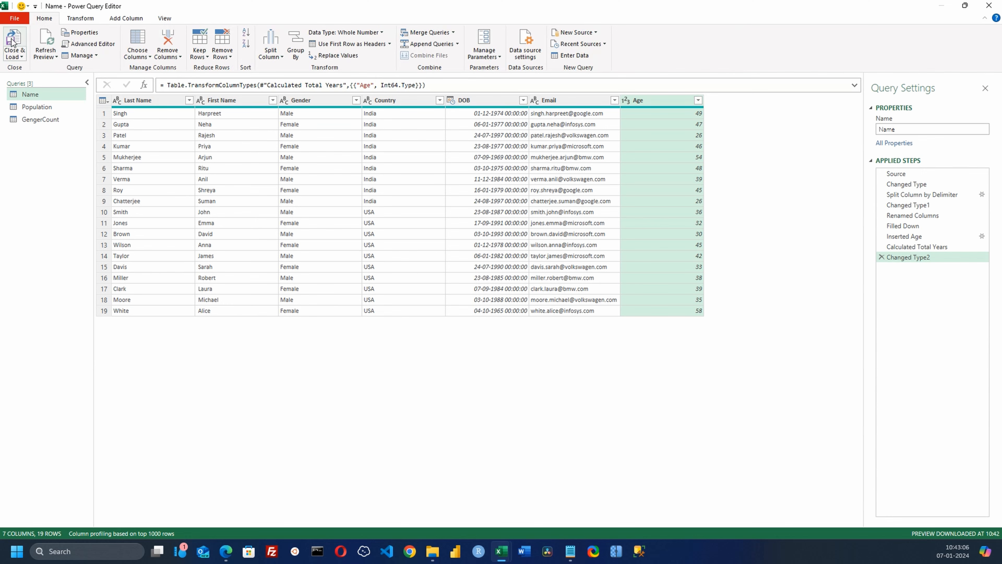
left_click(12, 42)
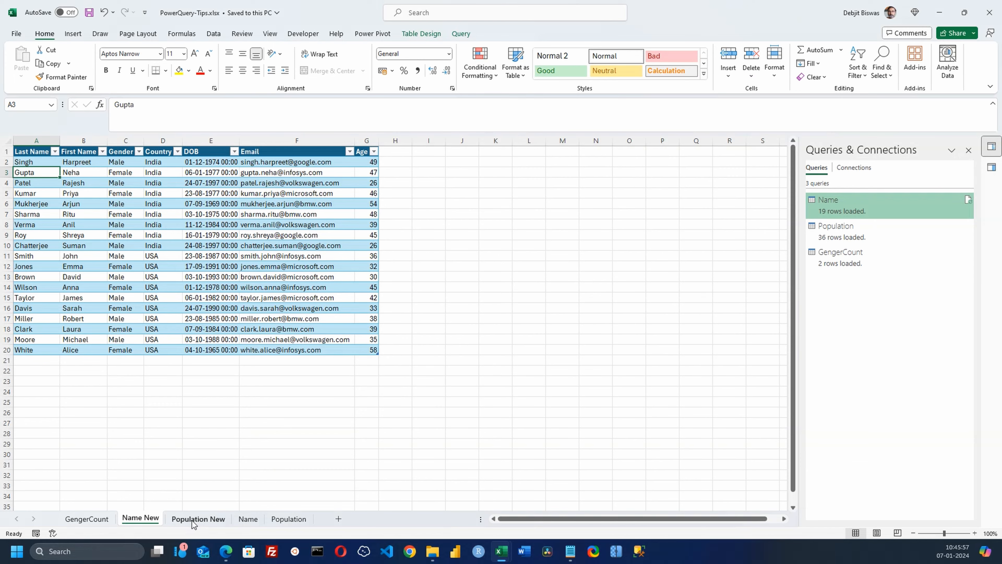
Open the Population query in the Power Query Editor from the Population New sheet.
left_click(194, 519)
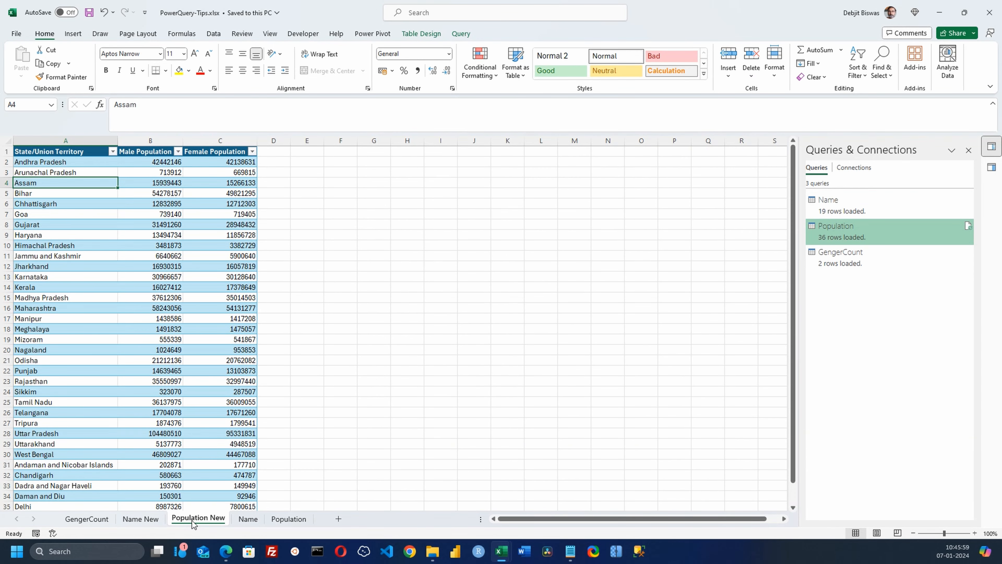
left_click(59, 170)
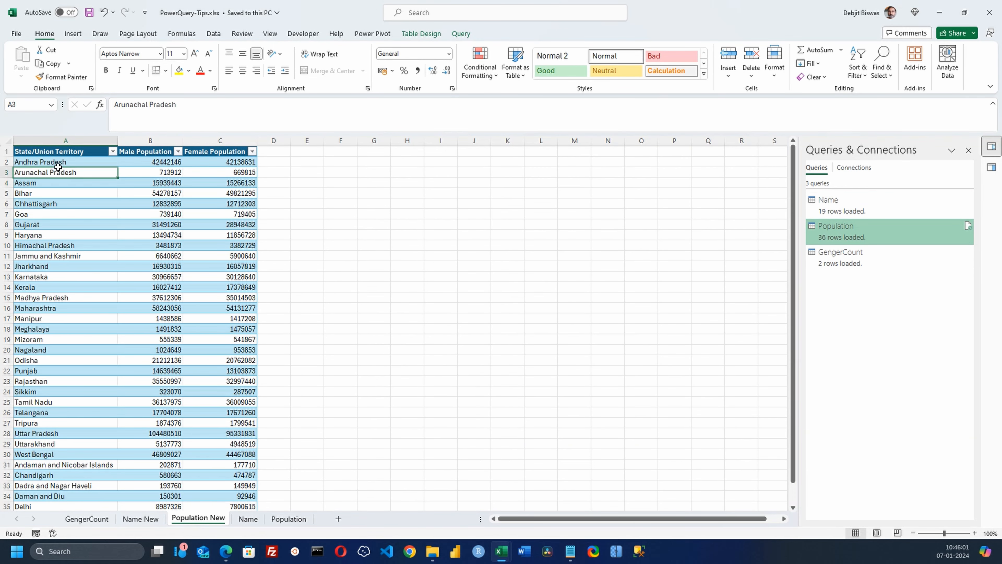
left_click(58, 161)
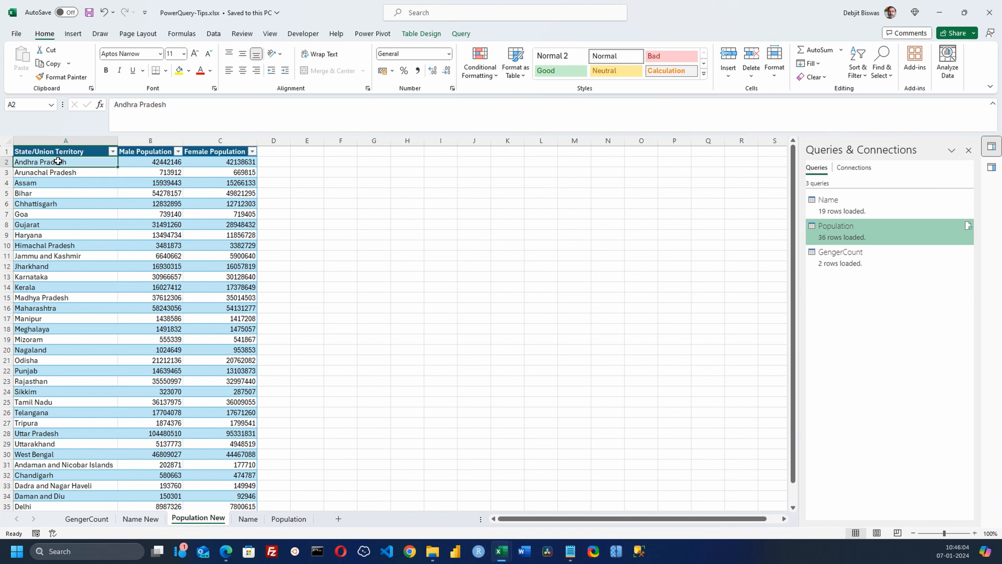
left_click(461, 34)
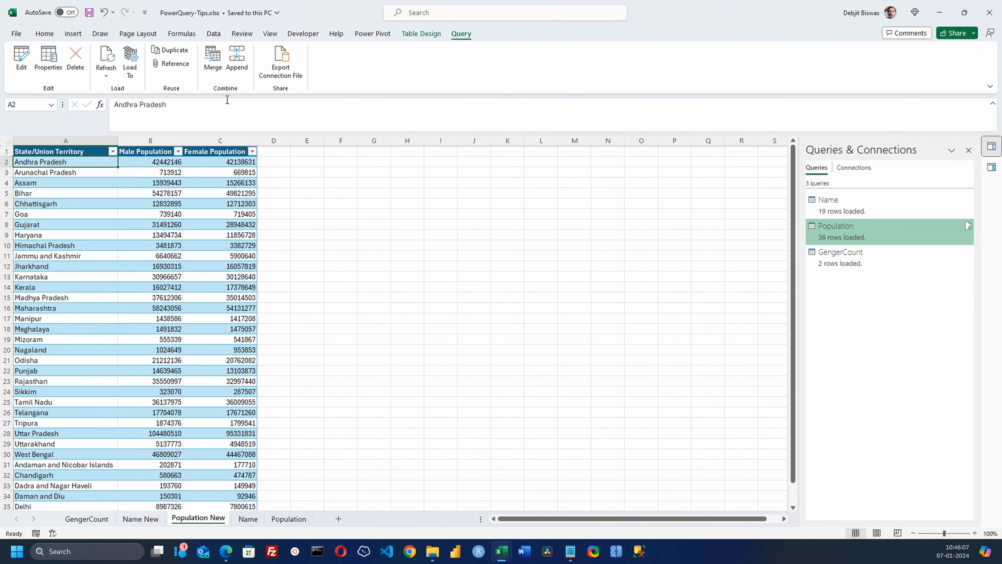
left_click(22, 57)
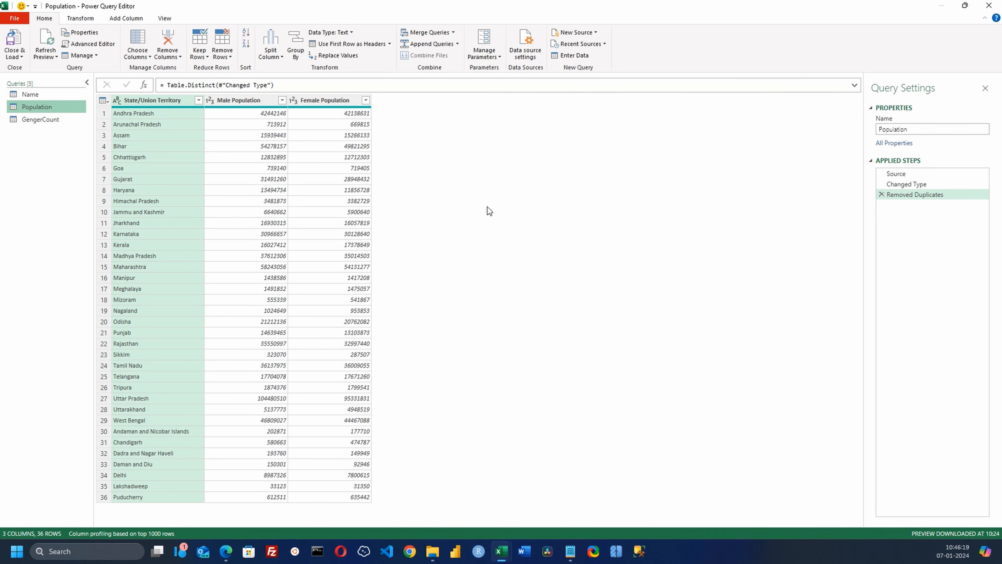
Unpivot the Male Population and Female Population columns of the Population query.
left_click(253, 103)
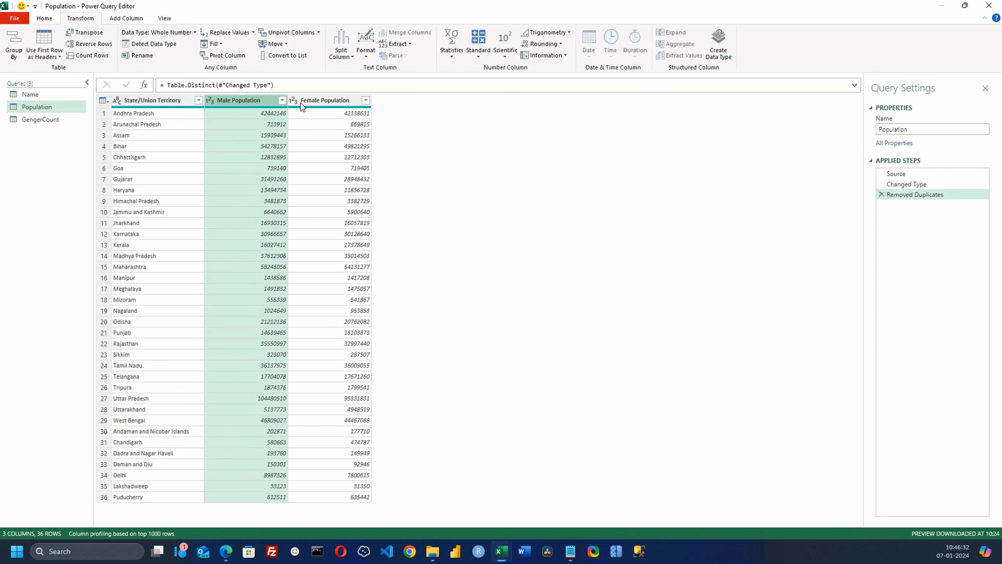
left_click(331, 102, "ctrl")
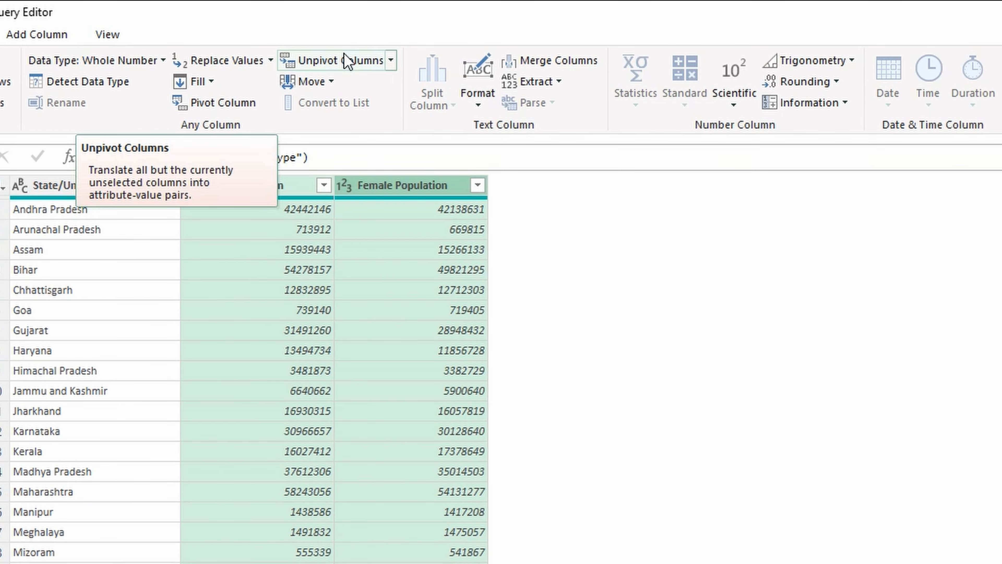
left_click(347, 61)
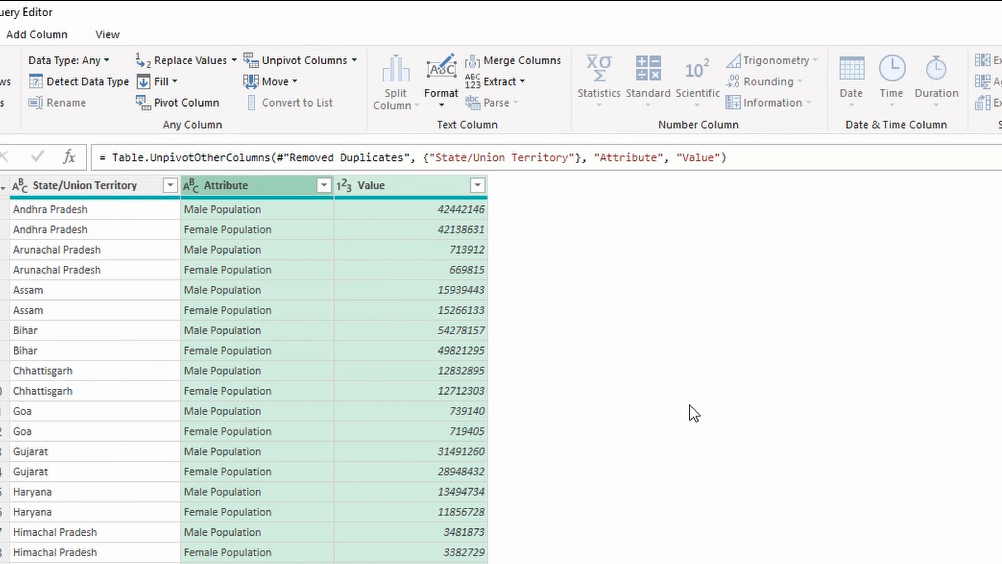
Examine how the unpivoted Attribute and Value columns pair male and female populations with Andhra Pradesh and Arunachal Pradesh.
left_click(269, 211)
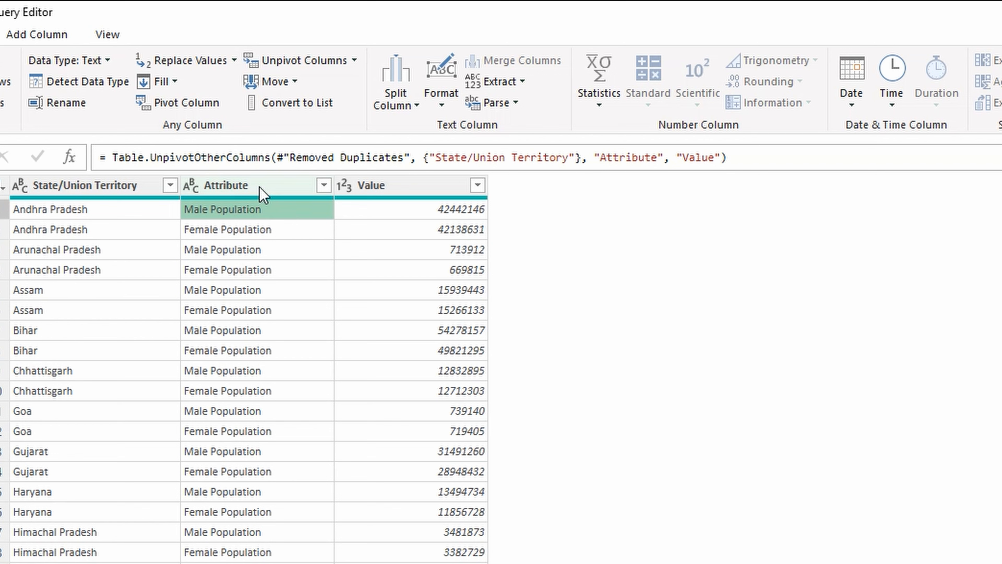
left_click(235, 236)
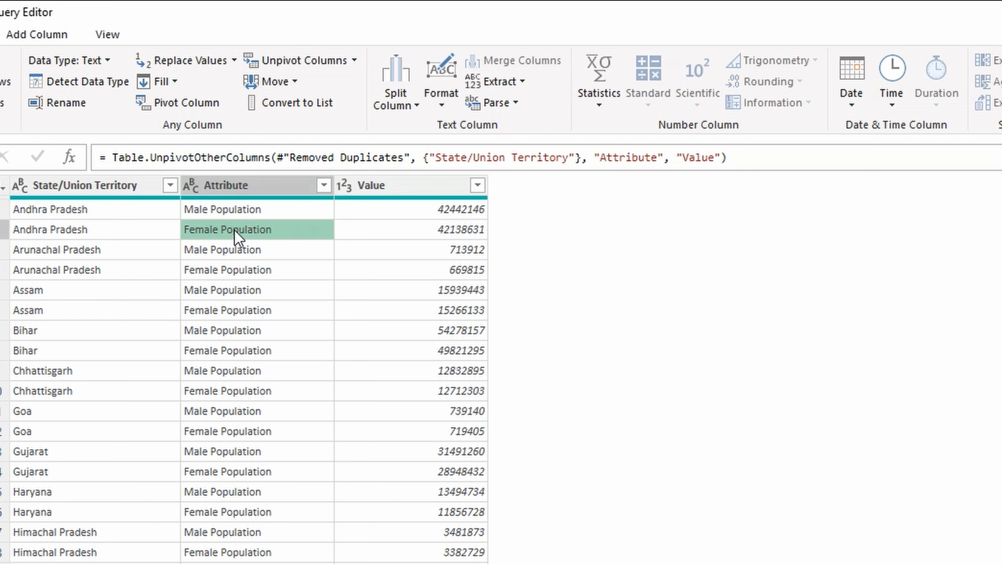
left_click(35, 210)
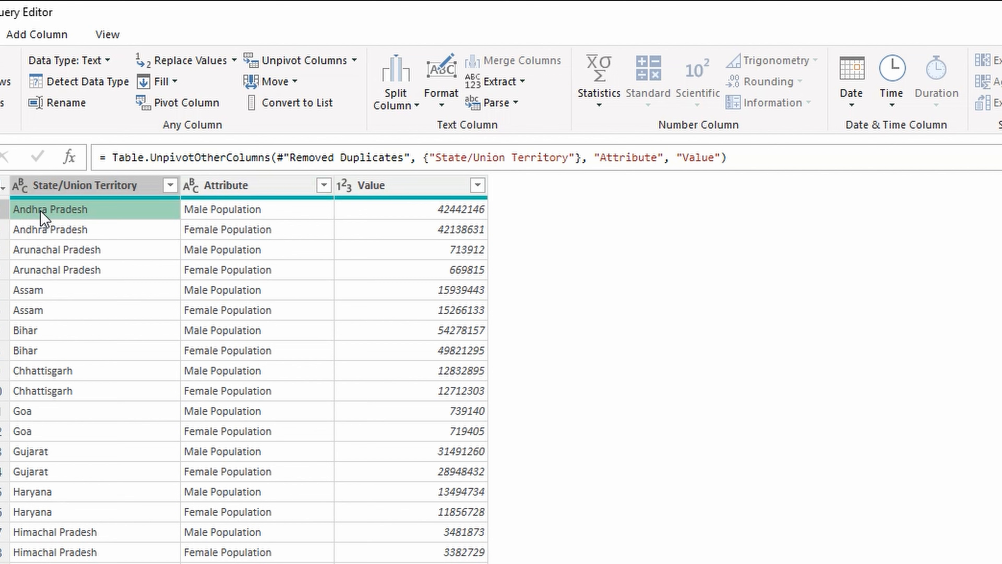
left_click(310, 215)
left_click(167, 234)
left_click(261, 232)
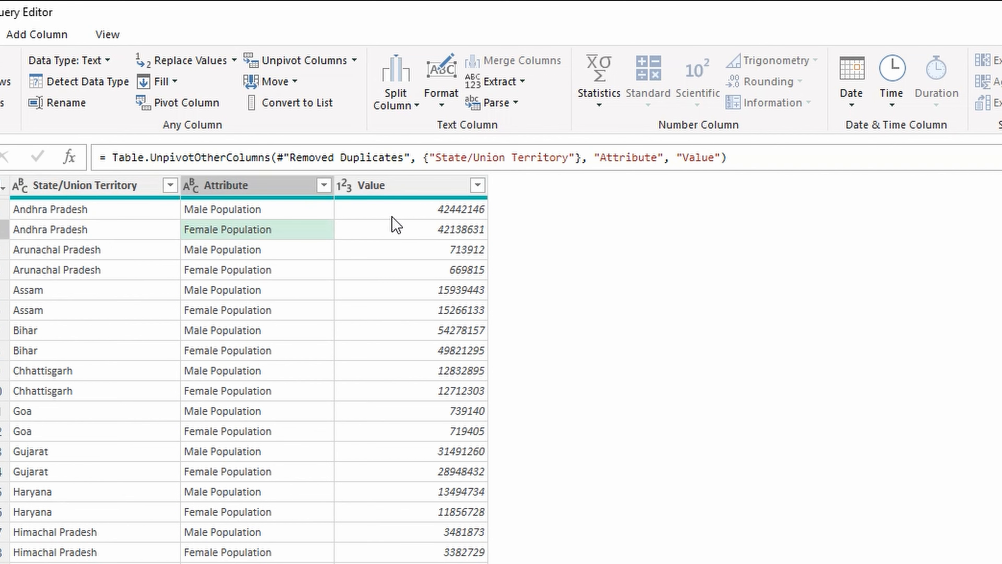
left_click(404, 214)
left_click(406, 231)
left_click(39, 211)
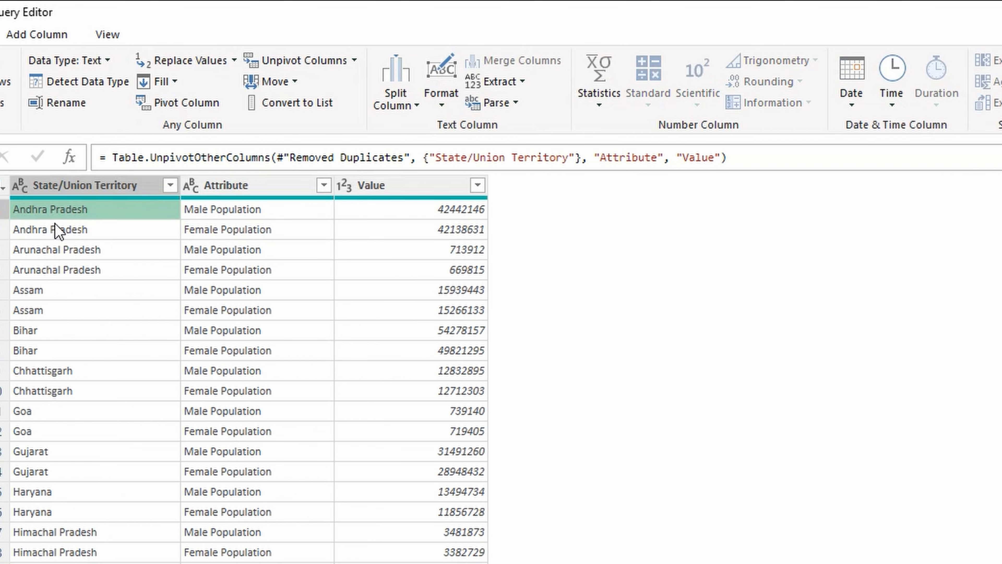
left_click(55, 230)
left_click(221, 211)
left_click(223, 229)
left_click(153, 250)
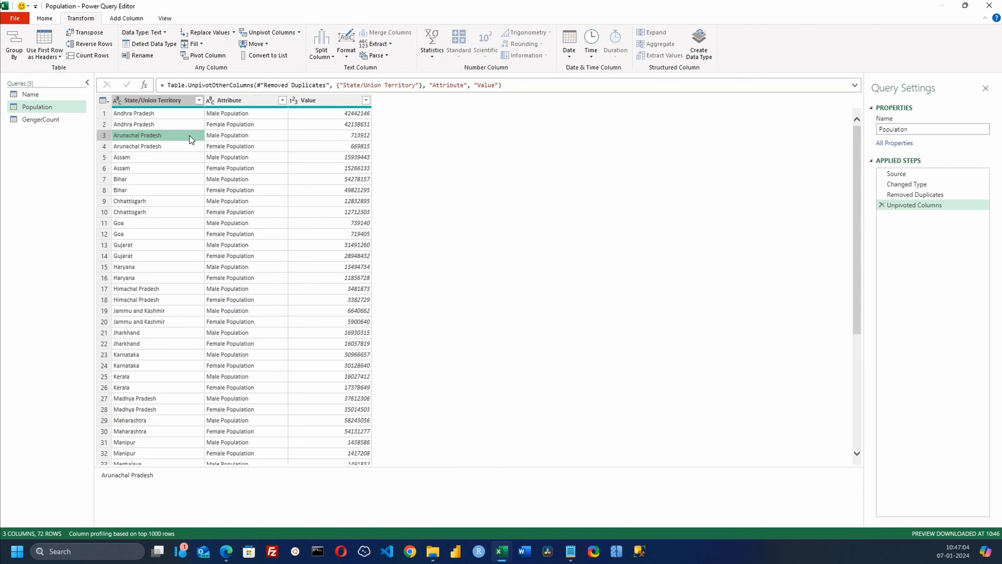
left_click(243, 135)
left_click(233, 102)
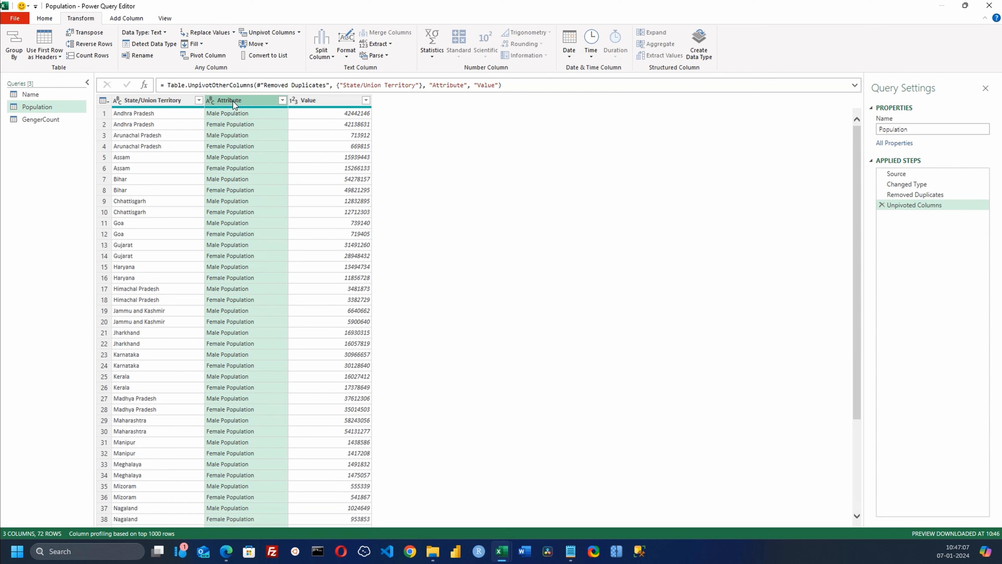
Pivot the Attribute column of the Population query, using Value as the values column.
left_click(323, 100, "ctrl")
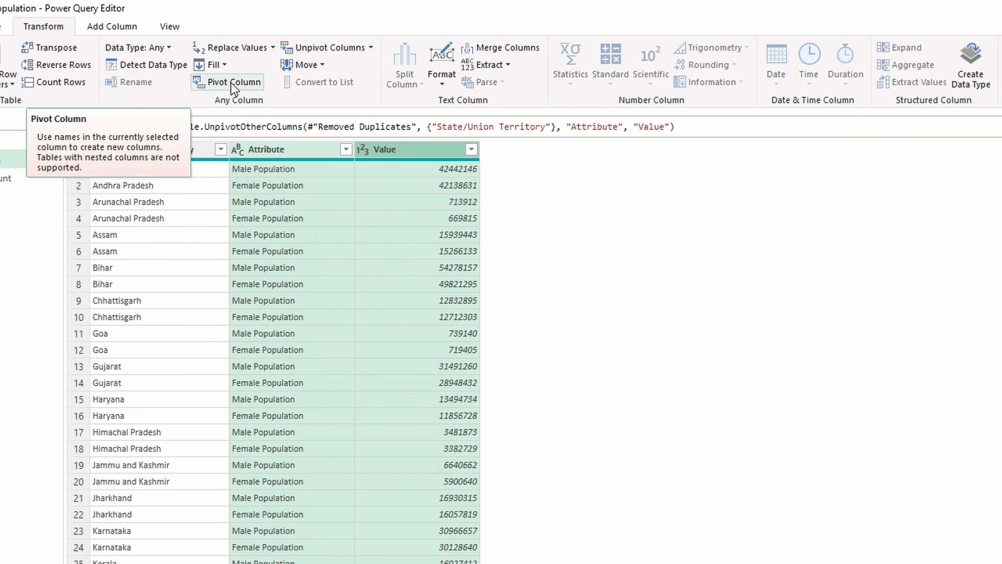
left_click(232, 84)
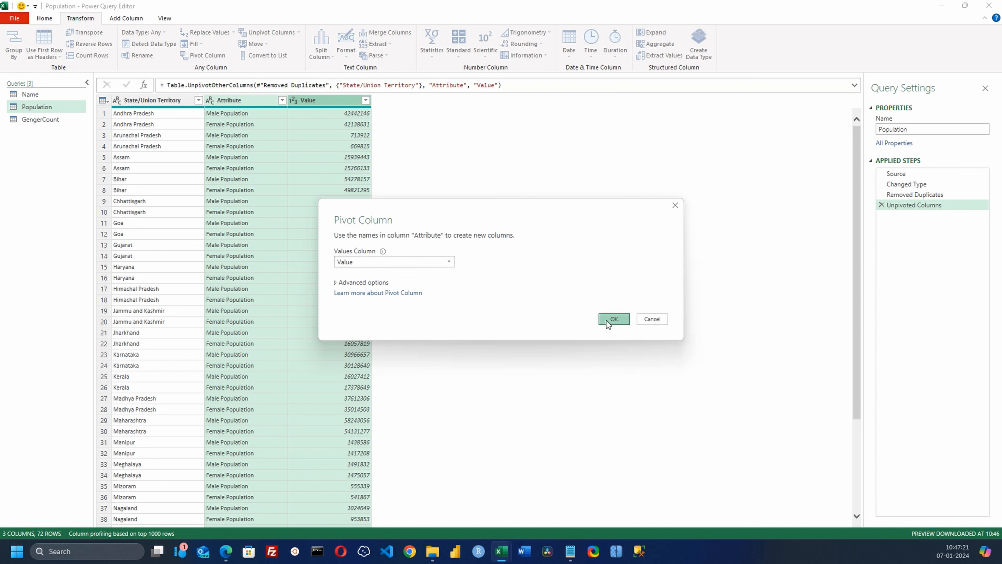
left_click(614, 319)
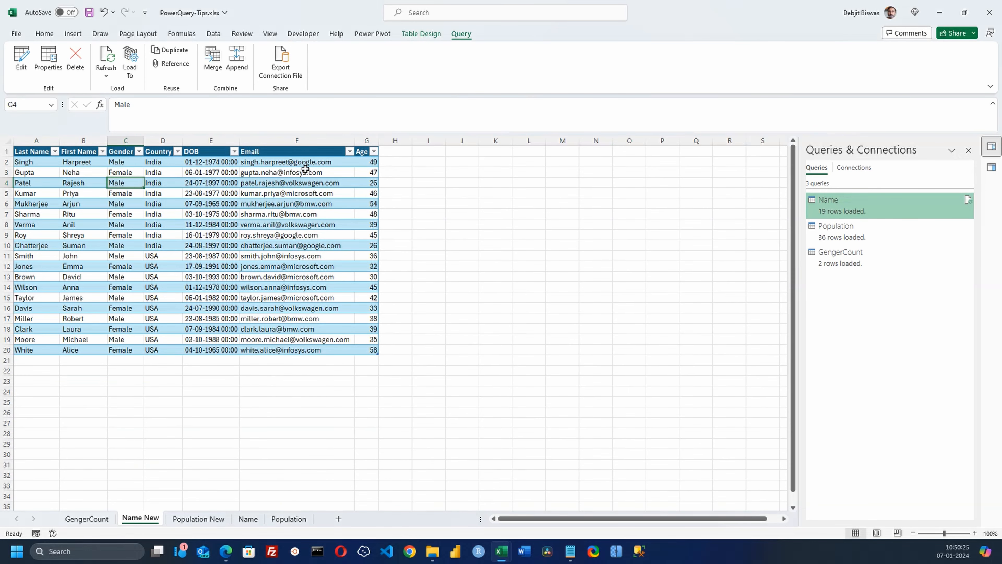
Open the Name query in the Power Query Editor from the Name New sheet.
left_click(306, 169)
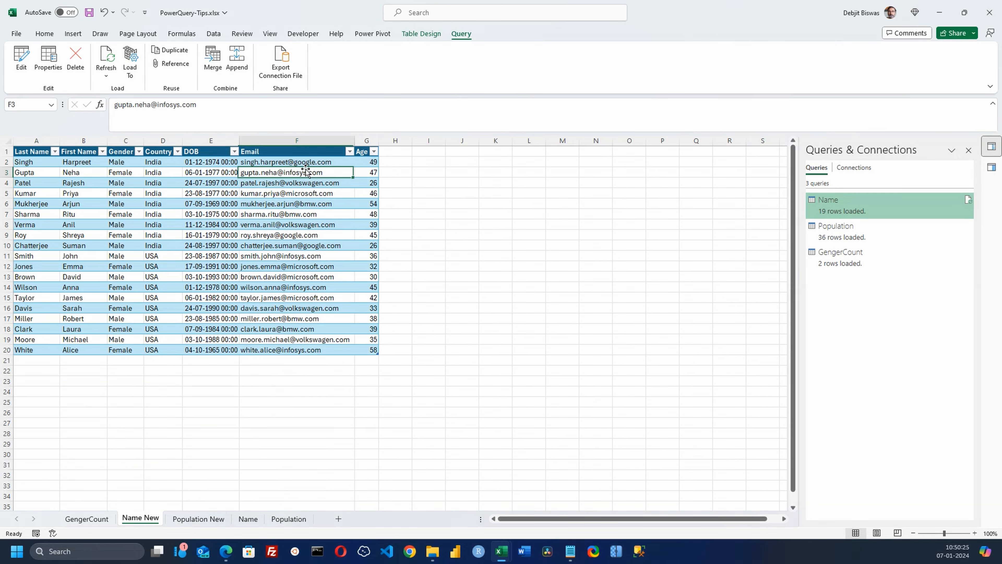
left_click(321, 160)
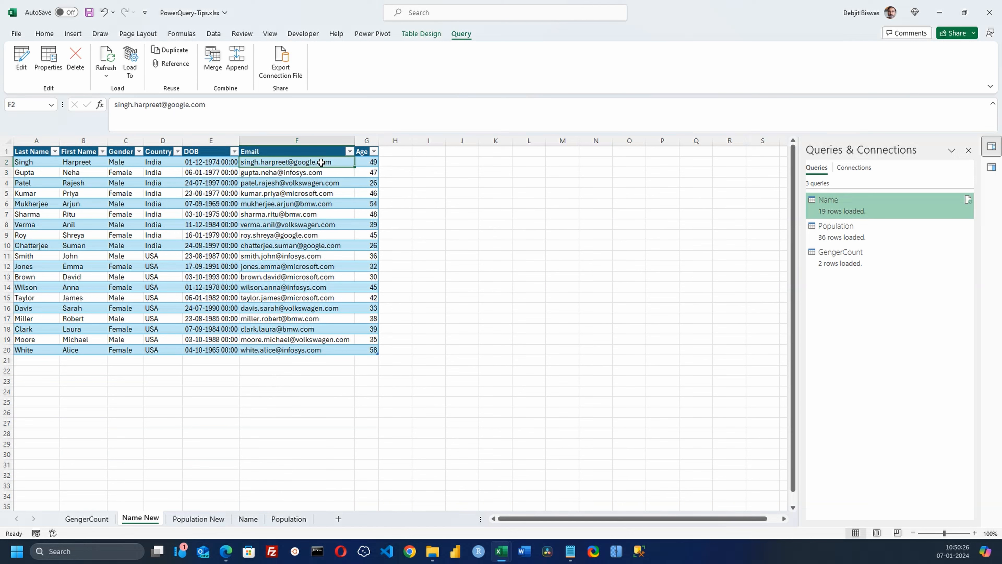
left_click(256, 245)
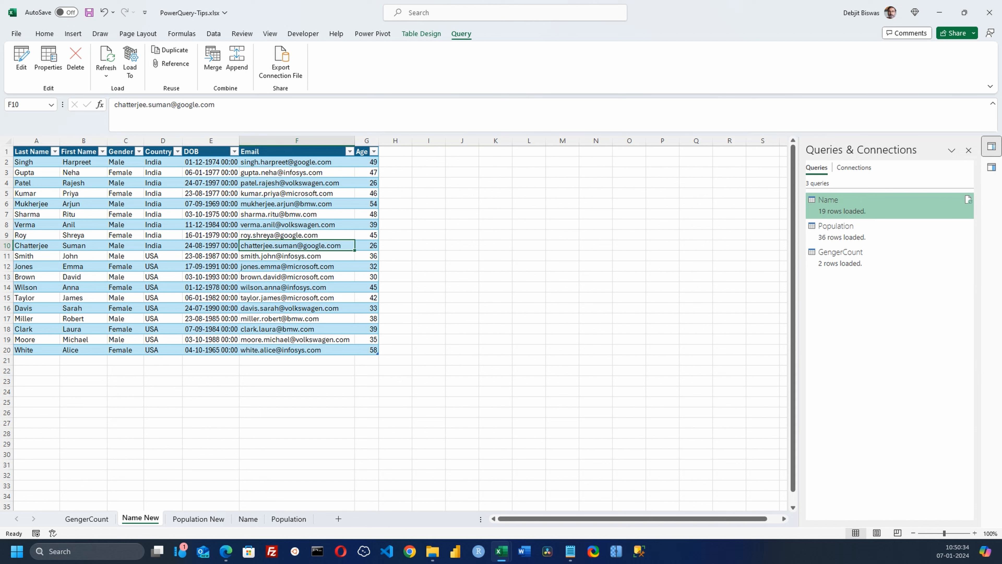
left_click(17, 56)
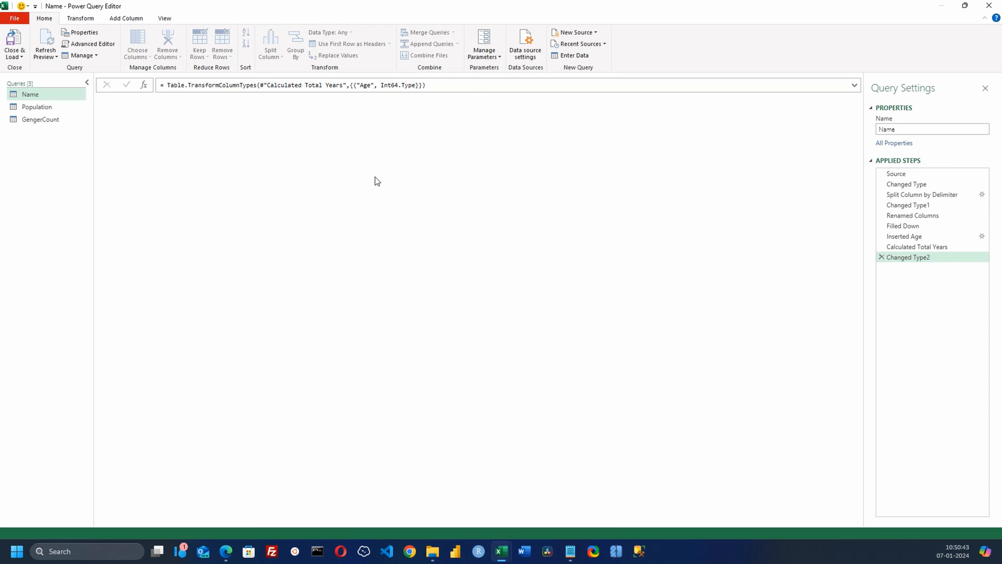
Start a column from examples based on all columns, entering the first row's first name followed by "from Google" as its example.
left_click(570, 99)
left_click(654, 98)
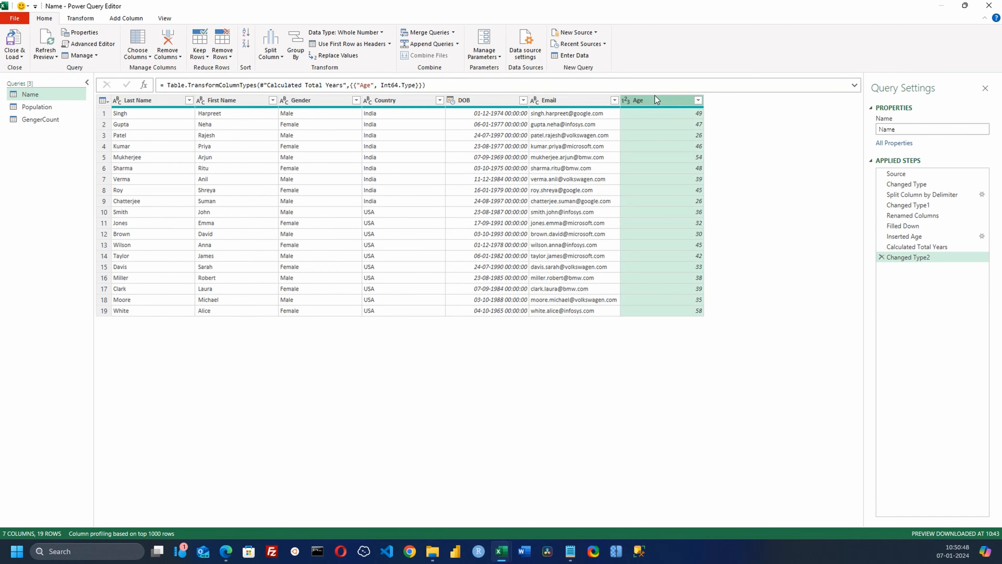
left_click(130, 17)
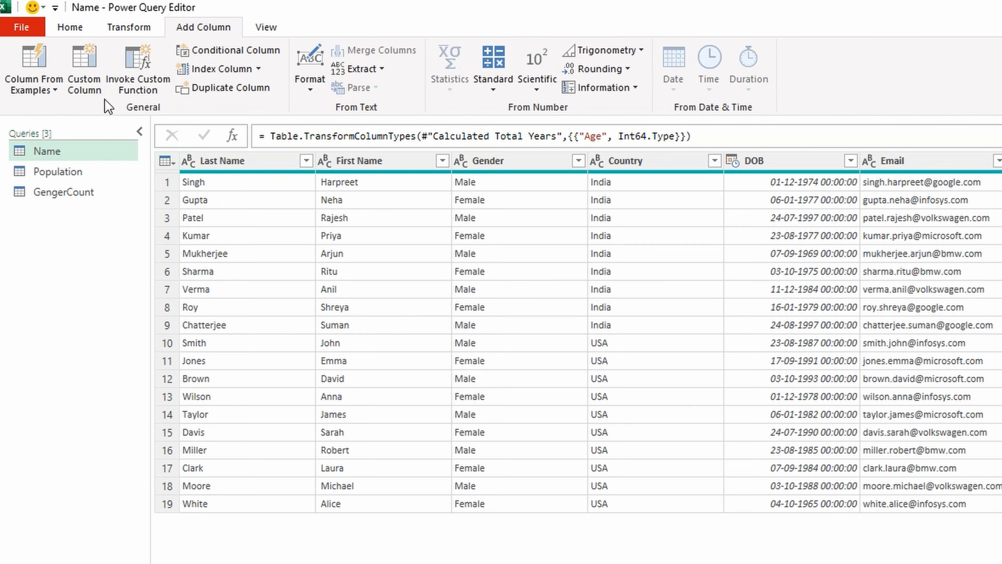
left_click(37, 56)
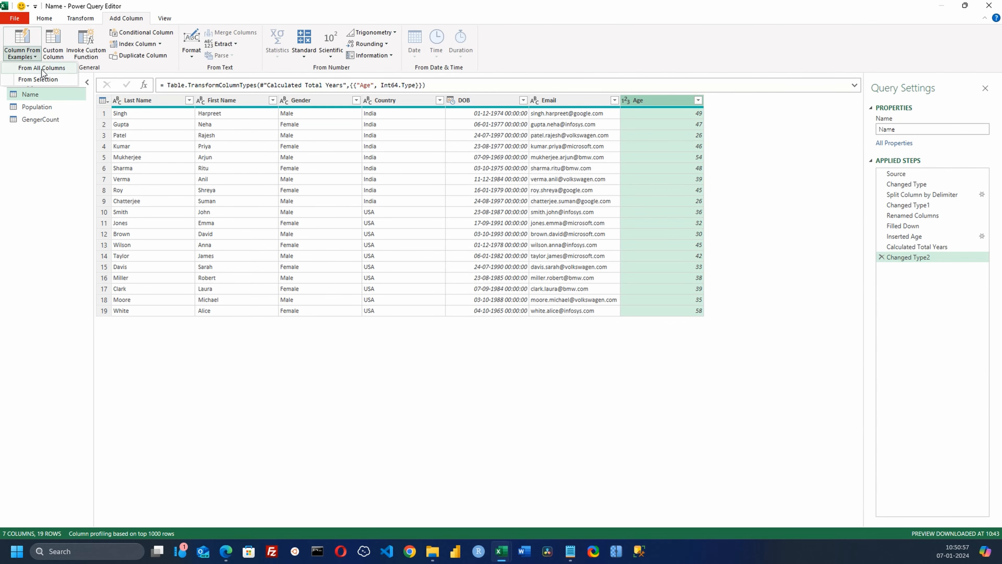
left_click(41, 69)
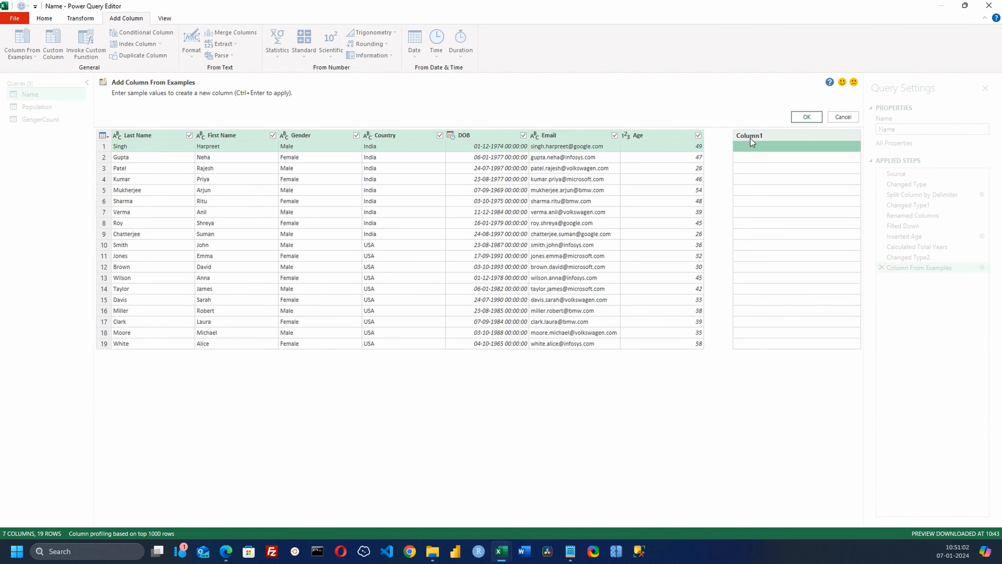
left_click(754, 149)
type("Harpreet from ")
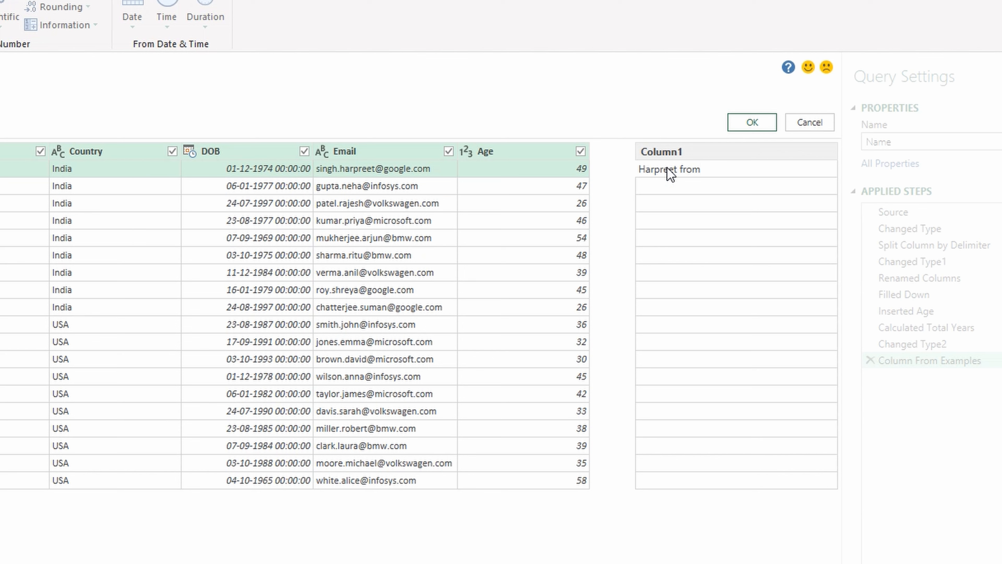
type("Google")
key("Return")
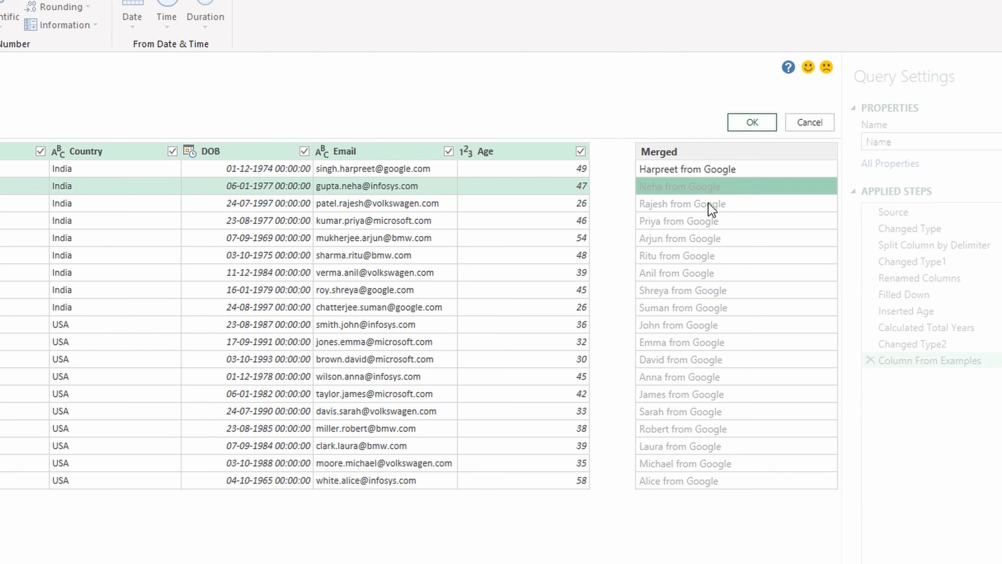
Correct the second row's example so that its company reads Infosys.
left_click(715, 186)
double_click(715, 186)
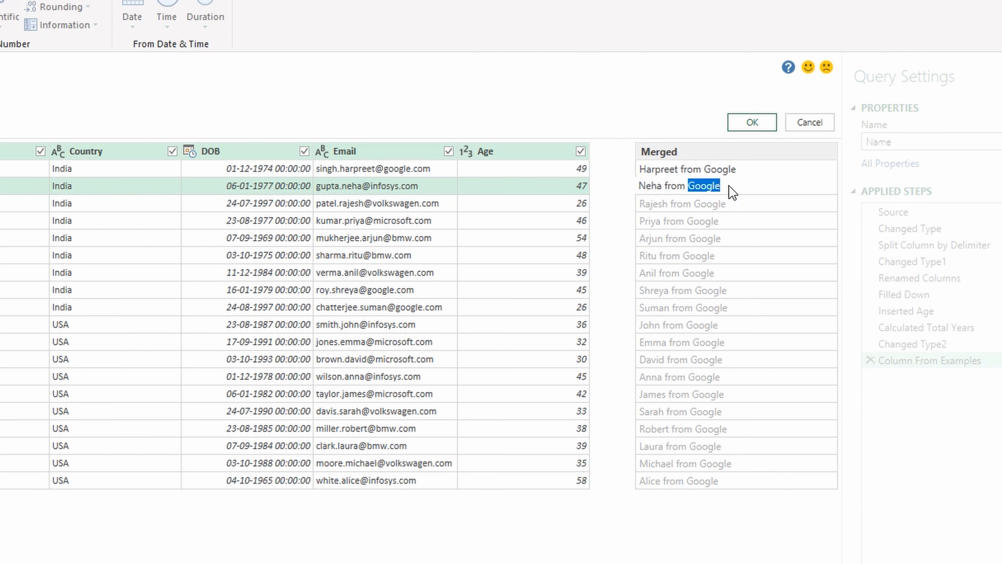
type("nfosys")
key("Left")
key("Left")
key("Left")
key("Left")
key("Left")
key("Left")
type("I")
key("Return")
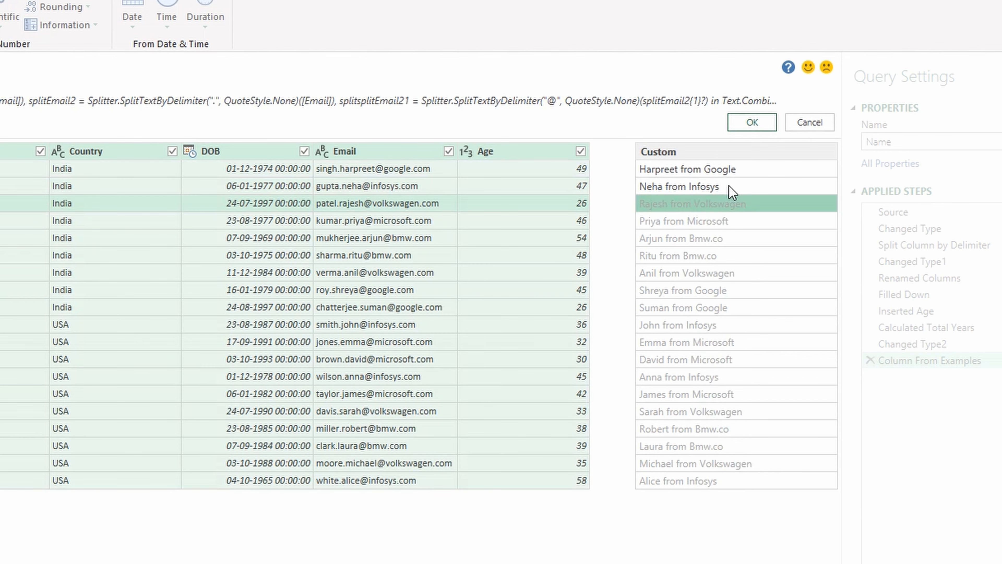
Accept the fourth row's Microsoft example and remove the ".co" ending from the fifth row's company, leaving Bmw.
left_click(742, 221)
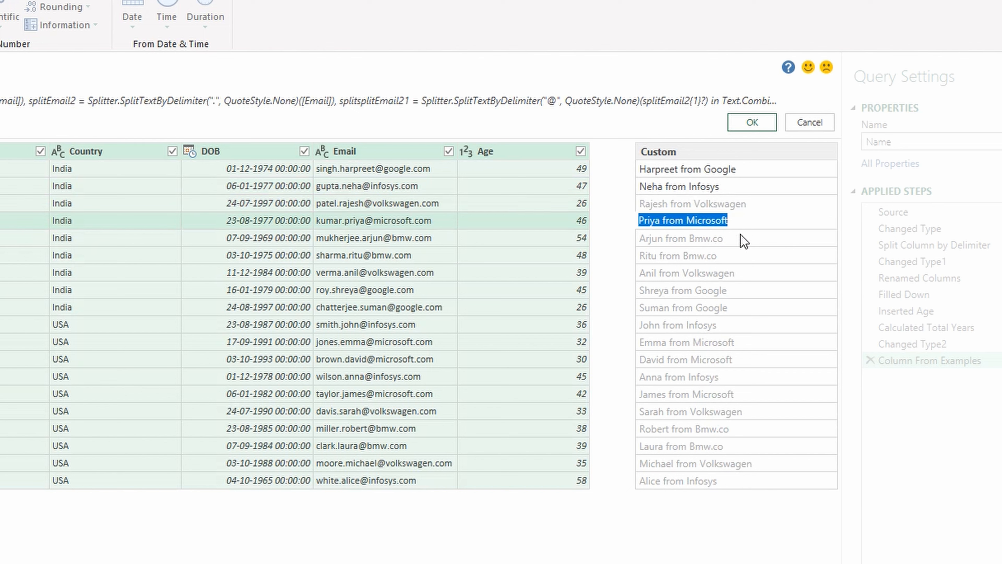
key("Return")
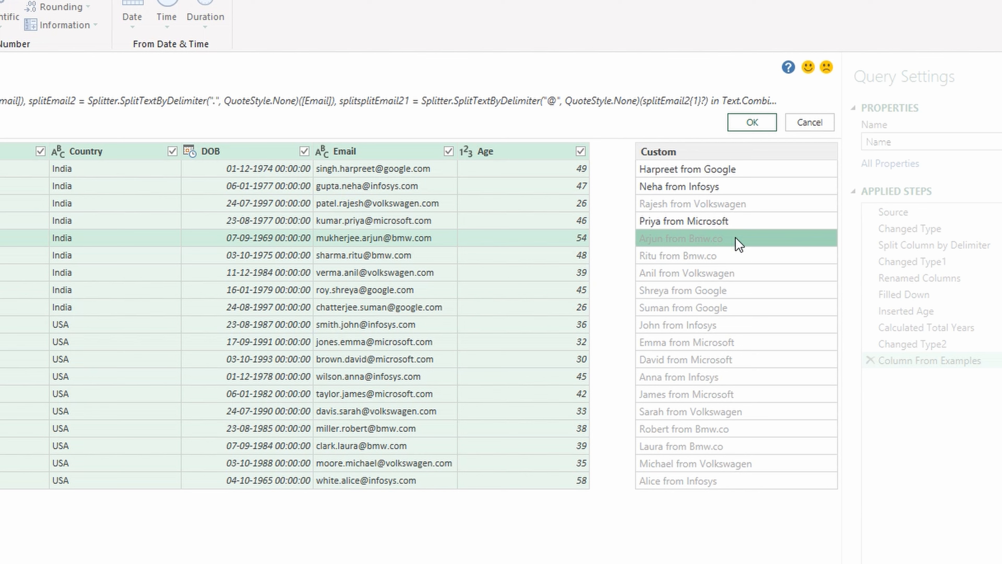
left_click(738, 241)
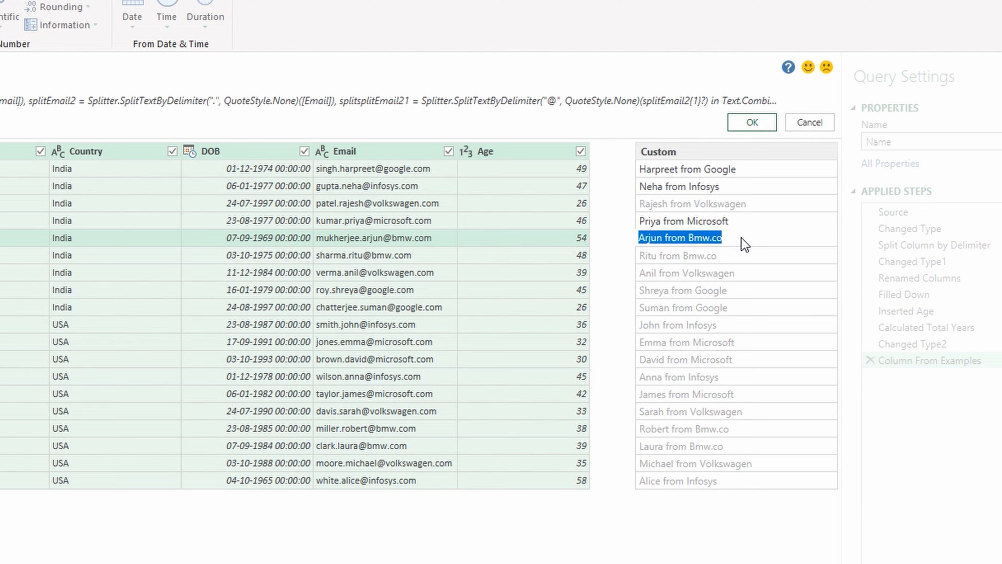
left_click(723, 236)
key("BackSpace")
key("BackSpace")
key("BackSpace")
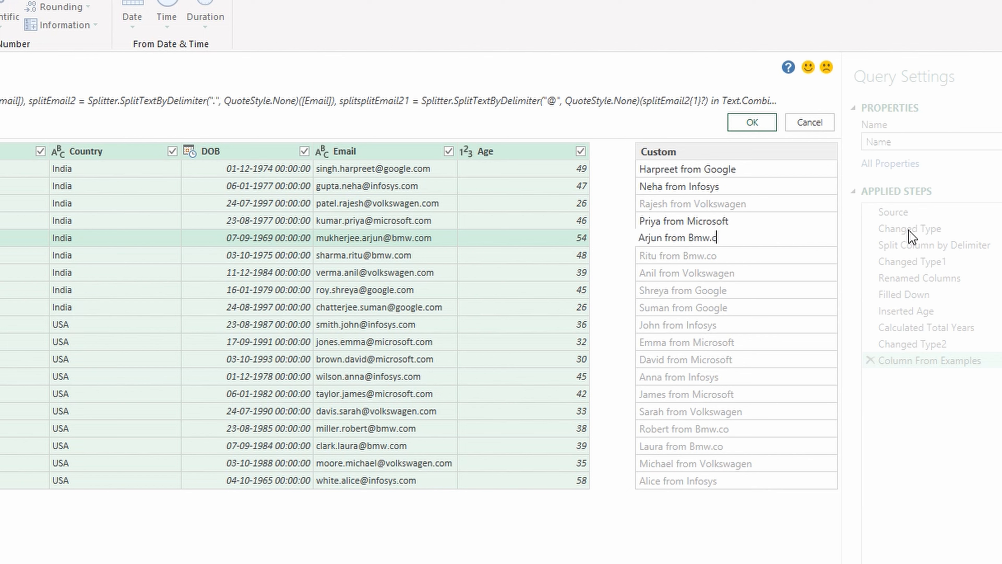